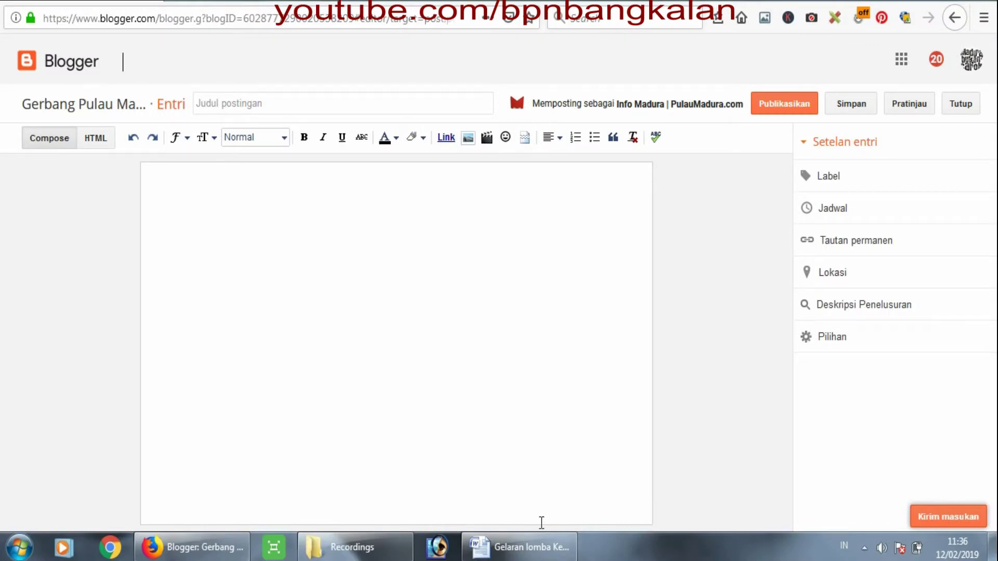
# Select the Harapan paragraph through the Terlepas paragraph in the Word article
pyautogui.click(539, 548)
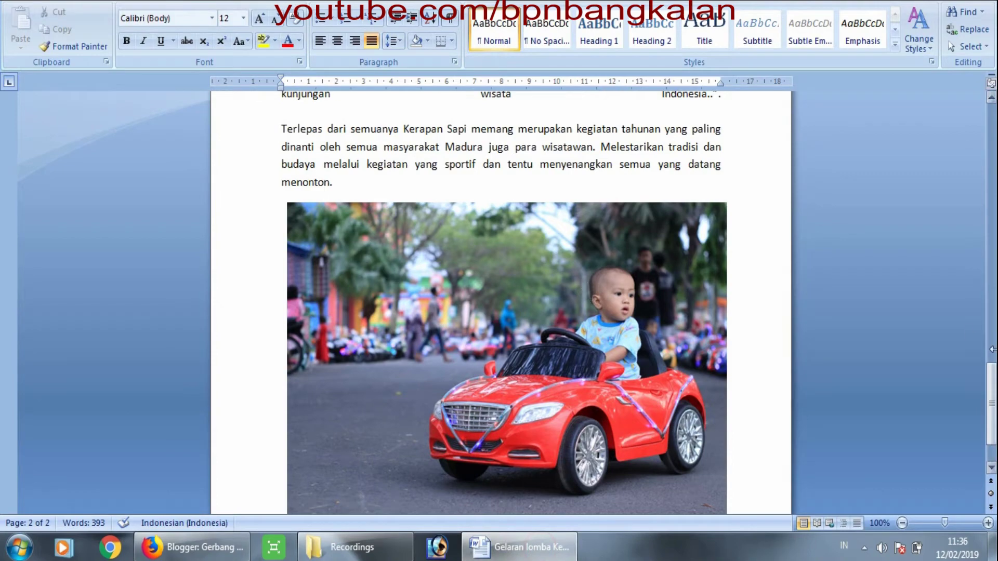
pyautogui.moveTo(991, 371); pyautogui.dragTo(992, 389)
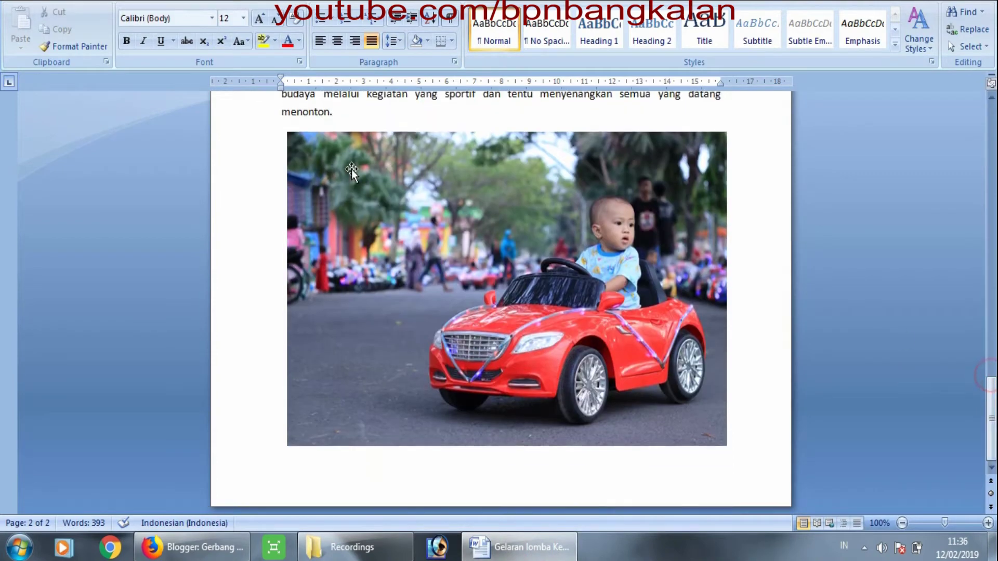
pyautogui.click(200, 546)
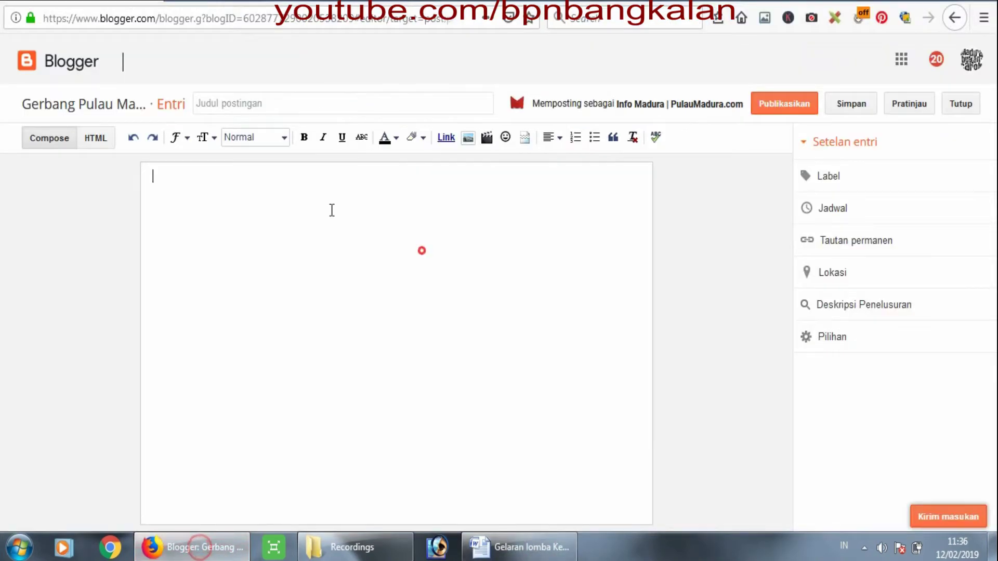
pyautogui.click(422, 250)
pyautogui.click(511, 544)
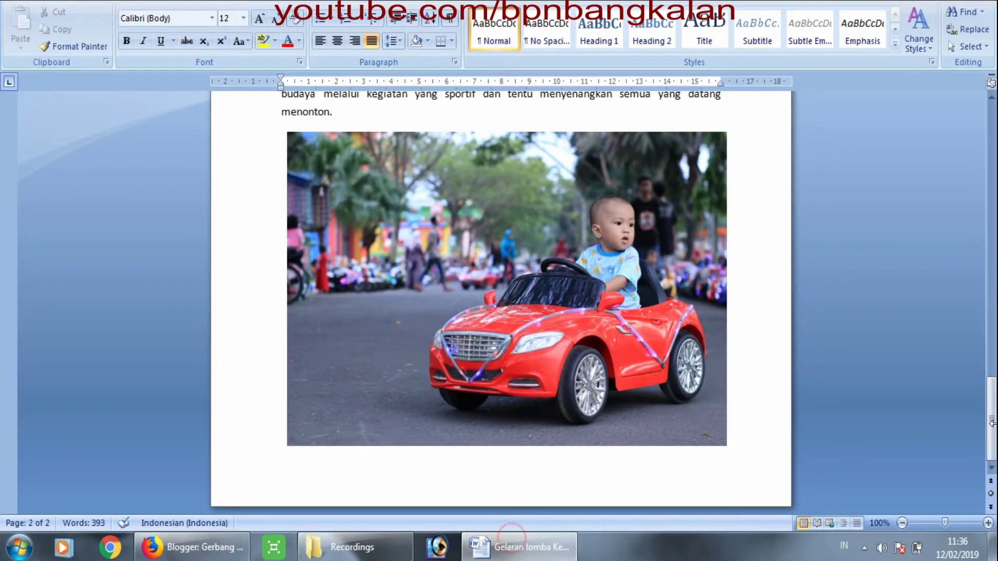
pyautogui.moveTo(993, 420); pyautogui.dragTo(993, 367)
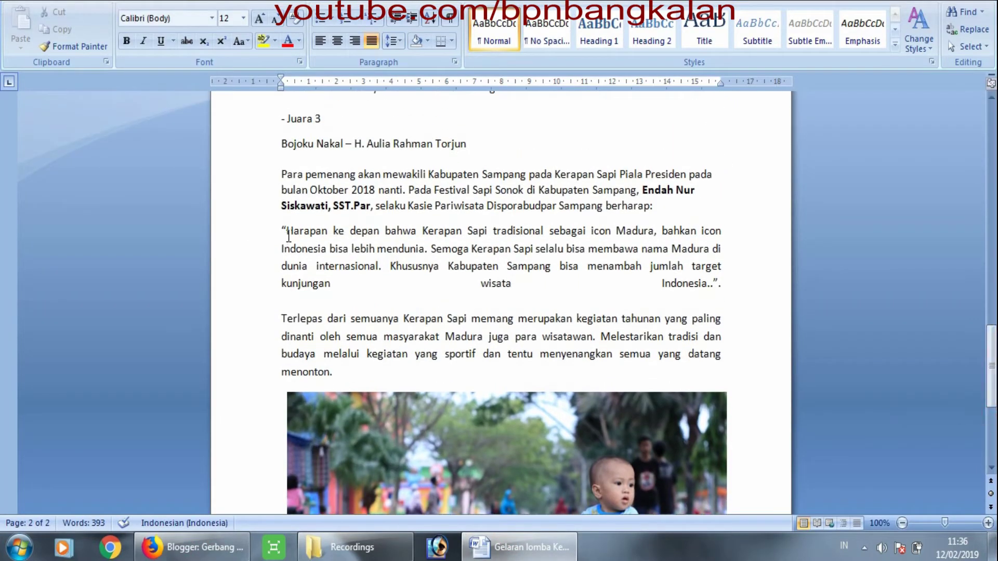
pyautogui.moveTo(277, 230); pyautogui.dragTo(323, 355)
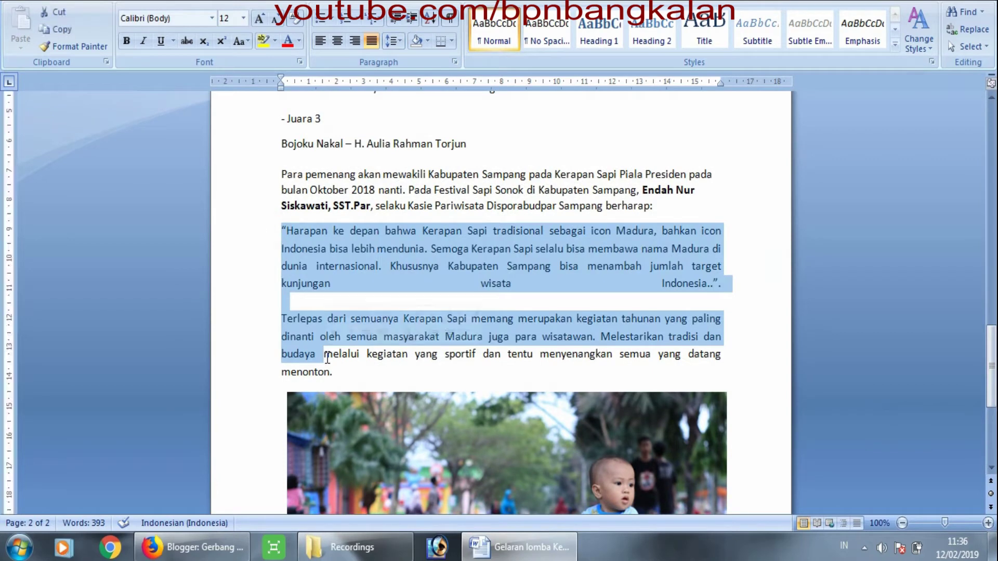
pyautogui.hotkey('shift', 'Down')
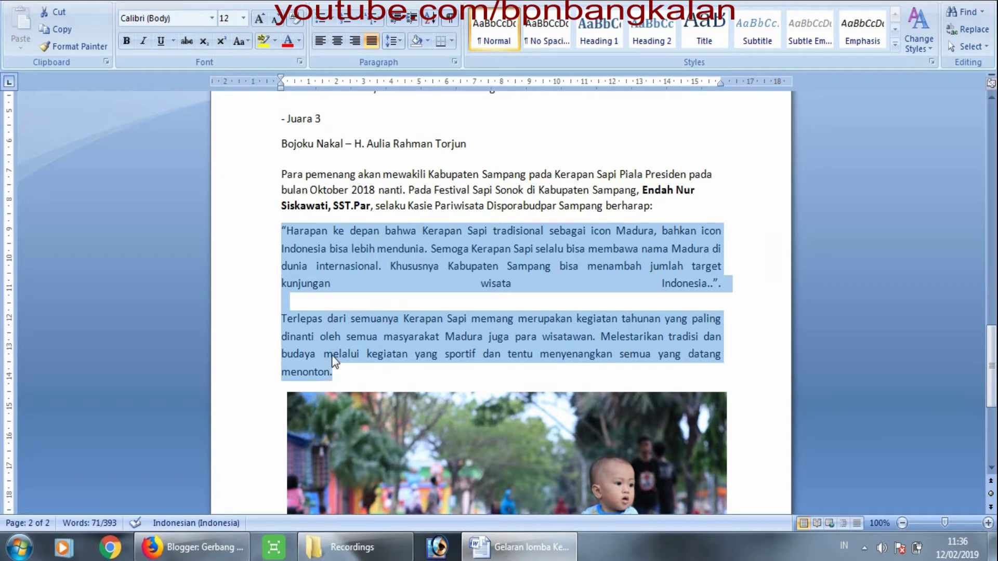
# Copy the two paragraphs and paste them into the empty Blogger post body
pyautogui.hotkey('ctrl', 'c')
pyautogui.click(190, 546)
pyautogui.click(293, 268)
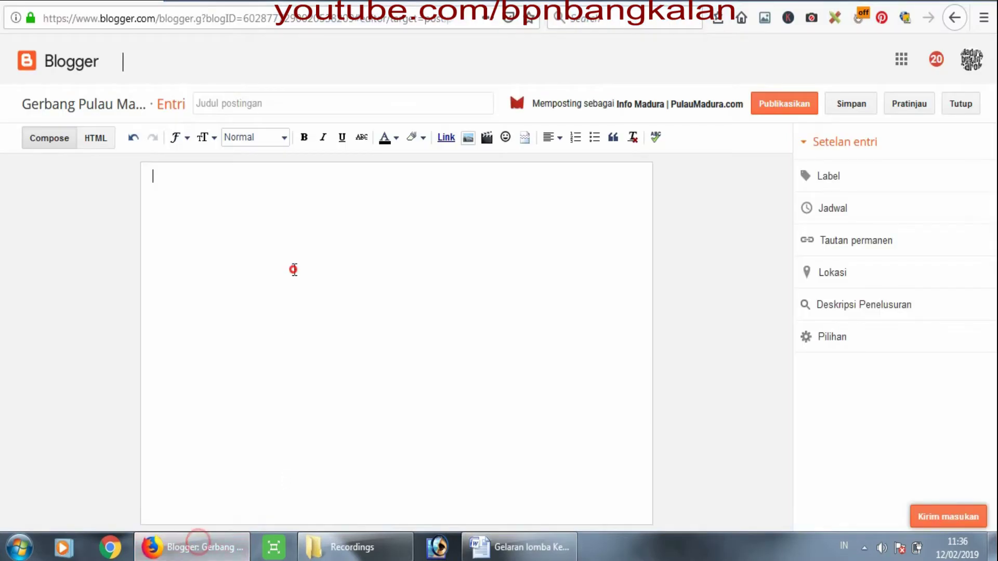
pyautogui.hotkey('ctrl', 'v')
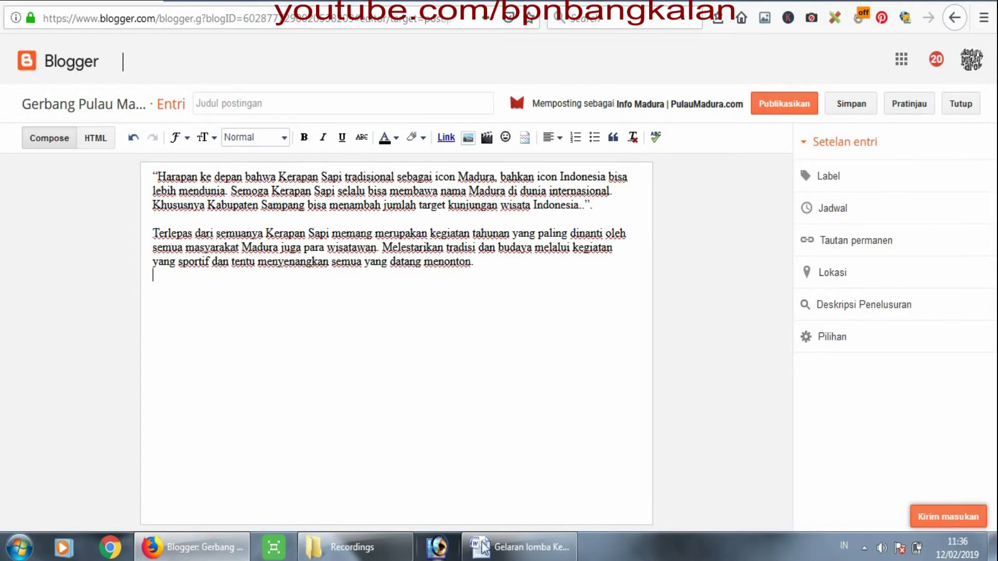
pyautogui.click(519, 547)
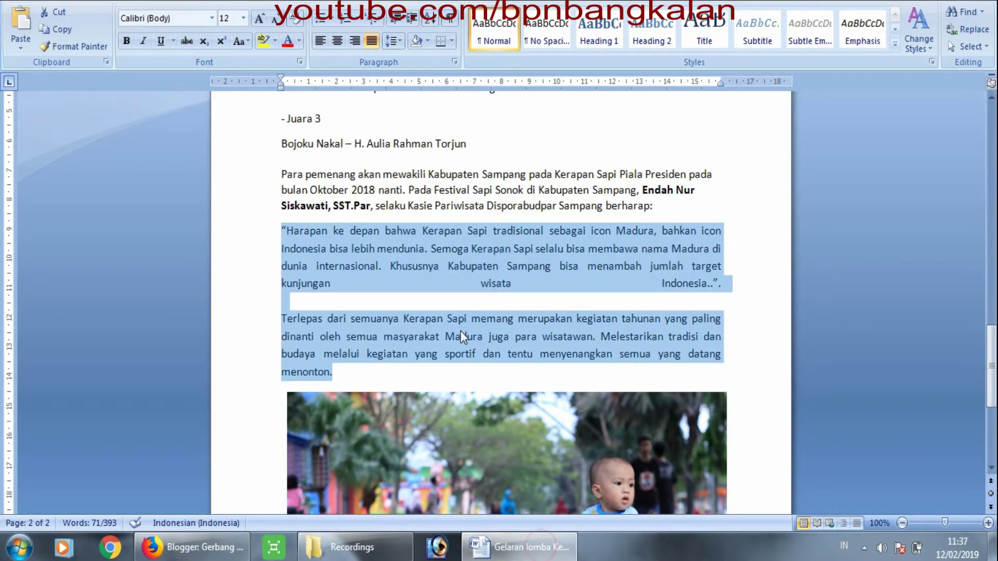
# Copy the red toy-car photo from the Word article using its right-click Copy command
pyautogui.click(461, 335)
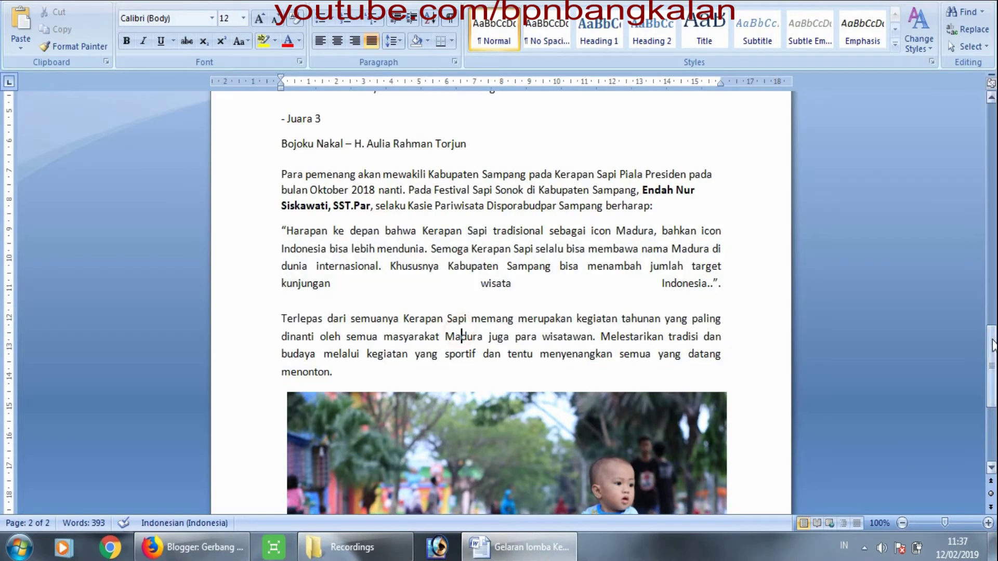
pyautogui.moveTo(993, 345); pyautogui.dragTo(993, 385)
pyautogui.click(515, 319)
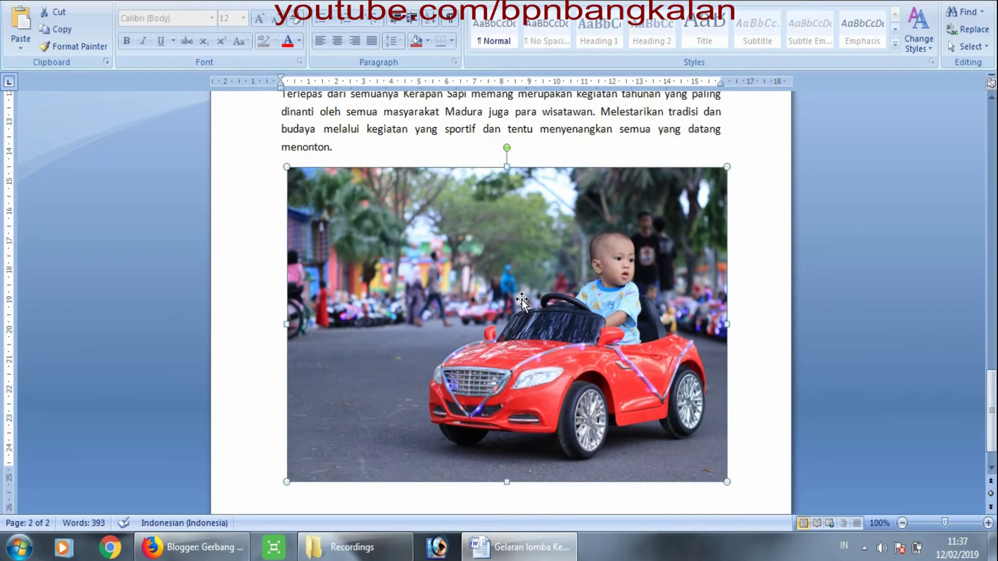
pyautogui.click(234, 548)
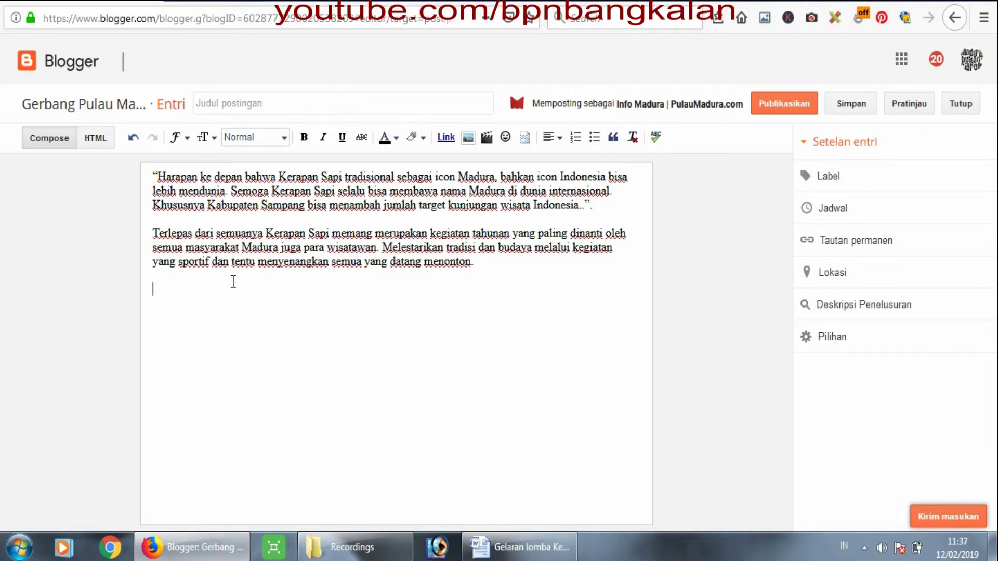
pyautogui.click(494, 547)
pyautogui.click(523, 147)
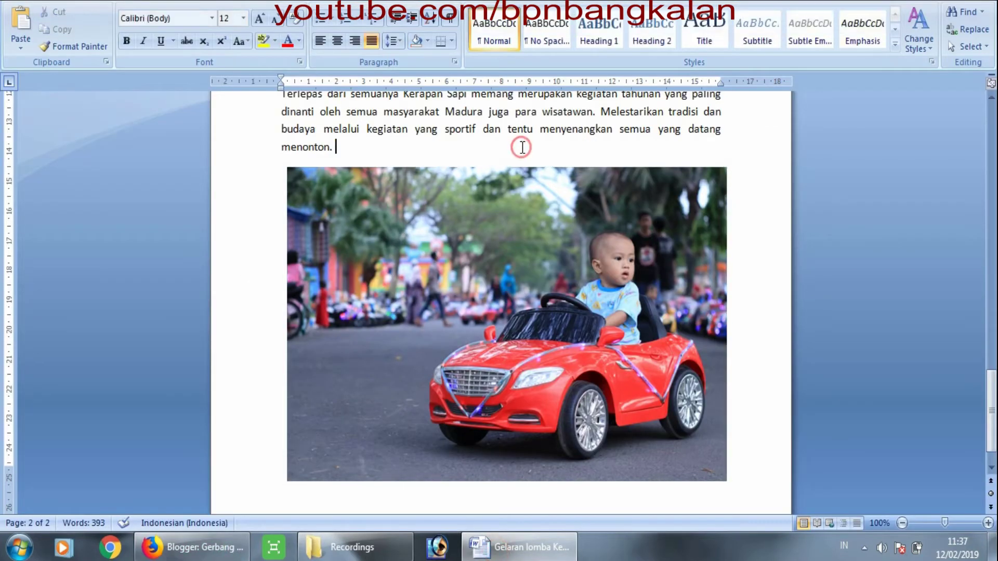
pyautogui.rightClick(501, 250)
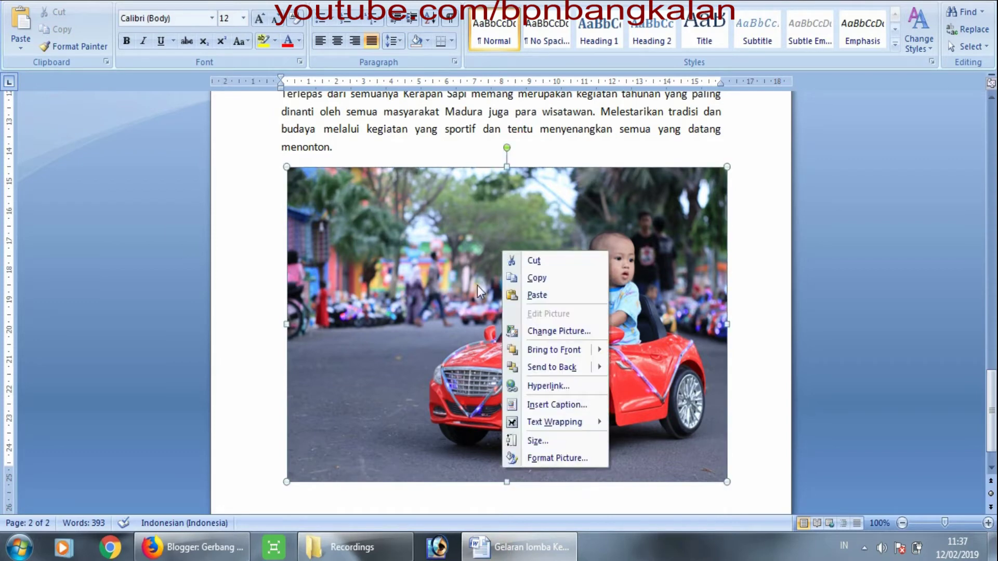
pyautogui.click(588, 280)
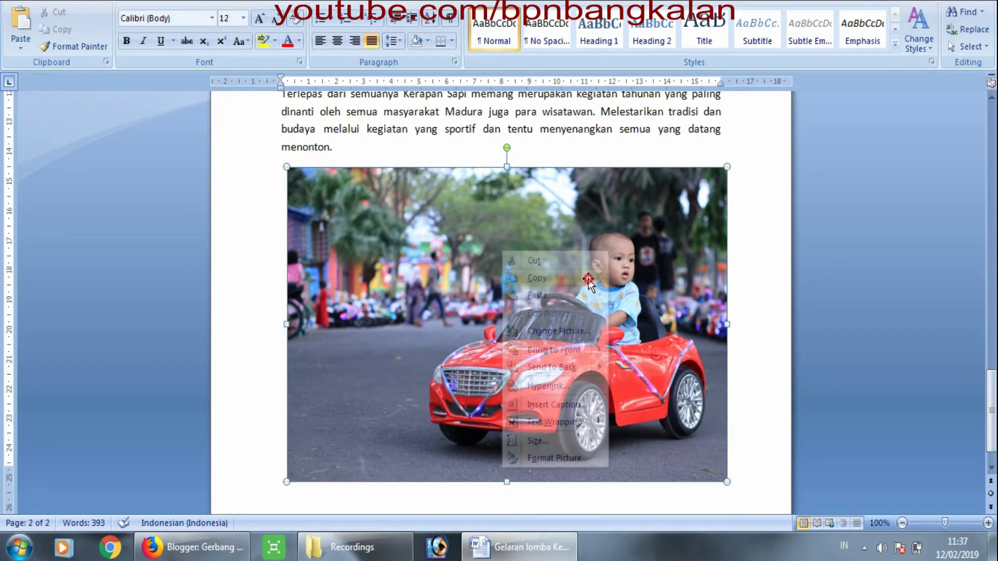
# Start Paint and paste the toy-car photo onto a new blank image
pyautogui.click(19, 547)
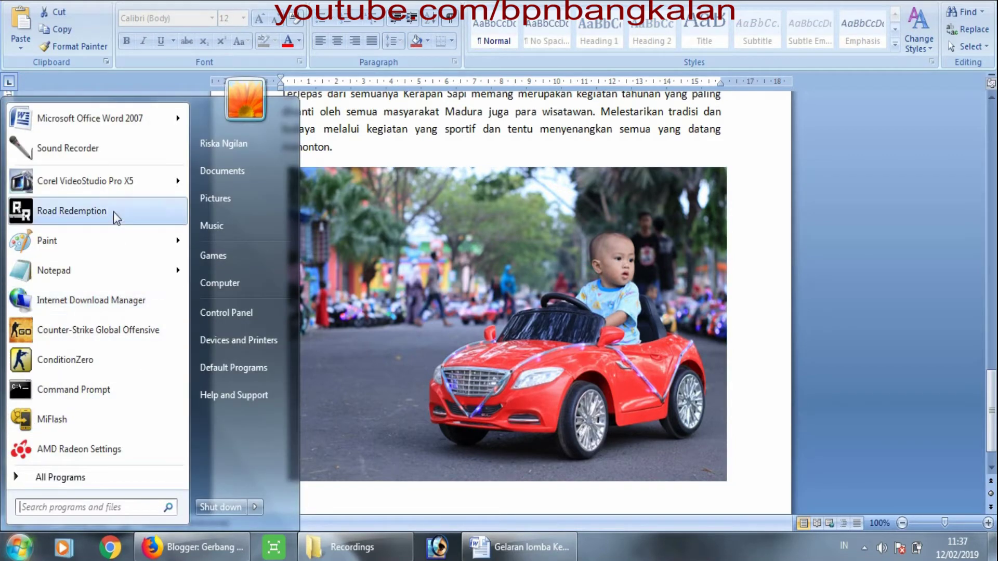
pyautogui.click(73, 244)
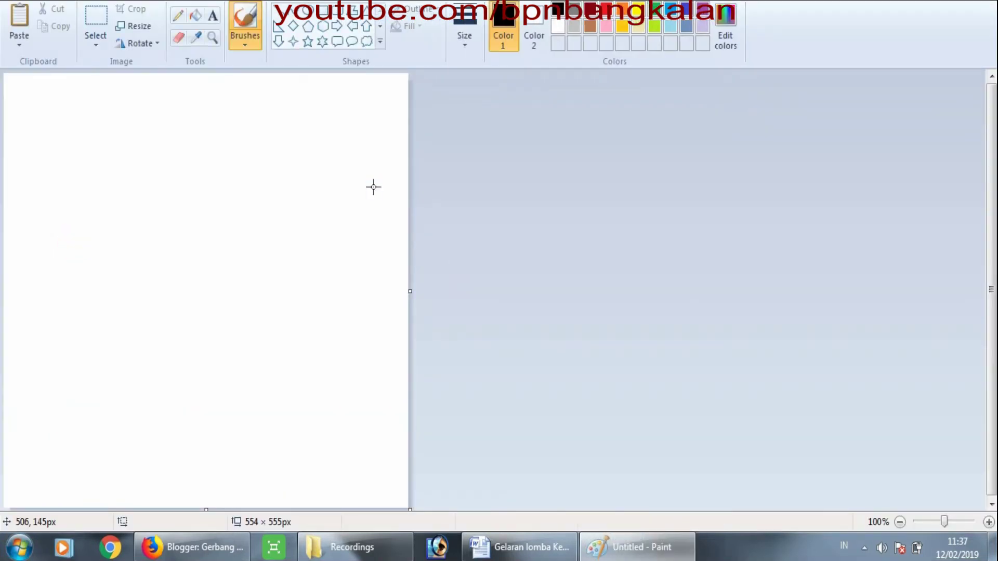
pyautogui.hotkey('ctrl', 'v')
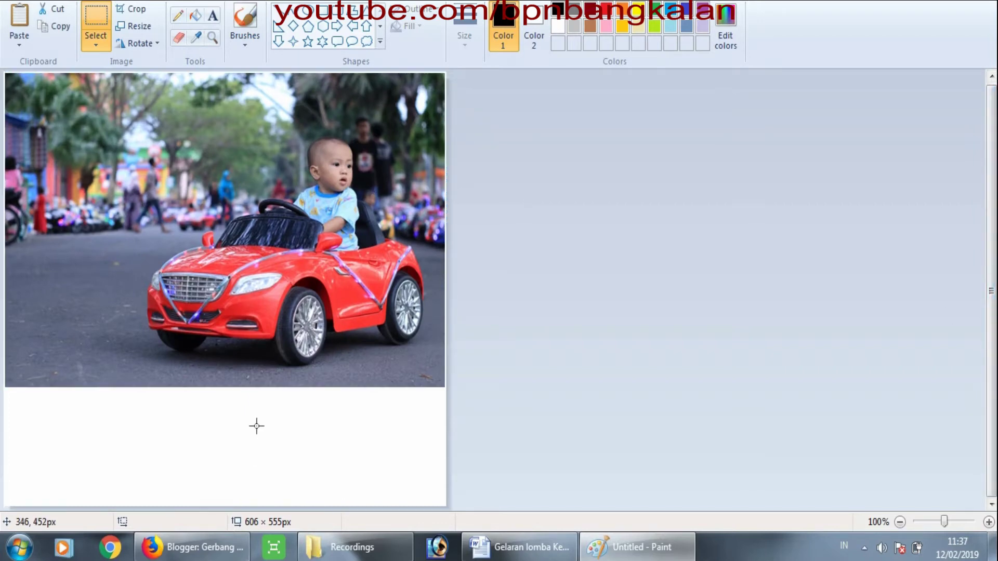
pyautogui.click(256, 426)
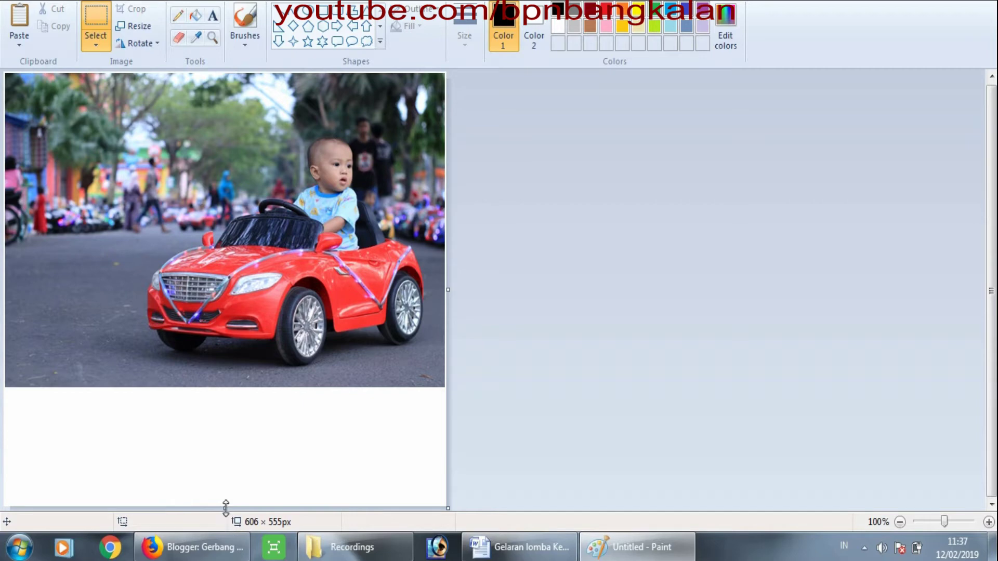
# Trim the canvas height and width to fit the photo at 604 × 403 px
pyautogui.moveTo(225, 508); pyautogui.dragTo(233, 393)
pyautogui.moveTo(225, 508); pyautogui.dragTo(239, 388)
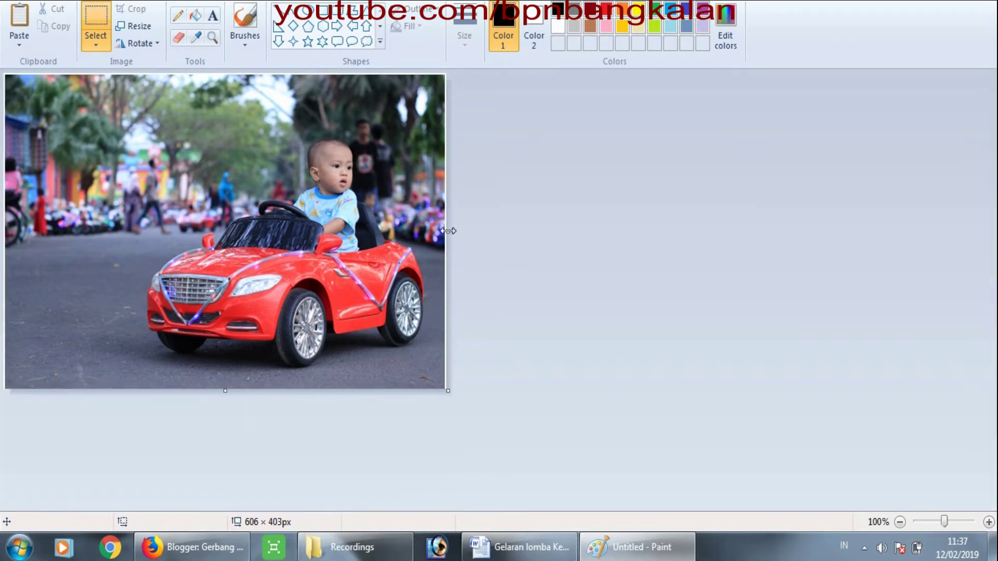
pyautogui.moveTo(448, 231); pyautogui.dragTo(448, 231)
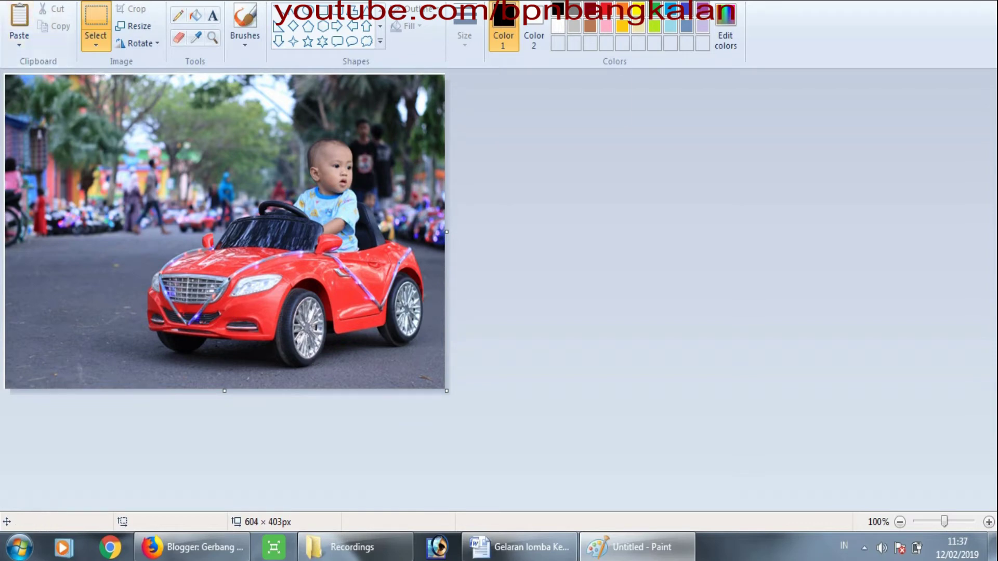
pyautogui.hotkey('alt', 'space')
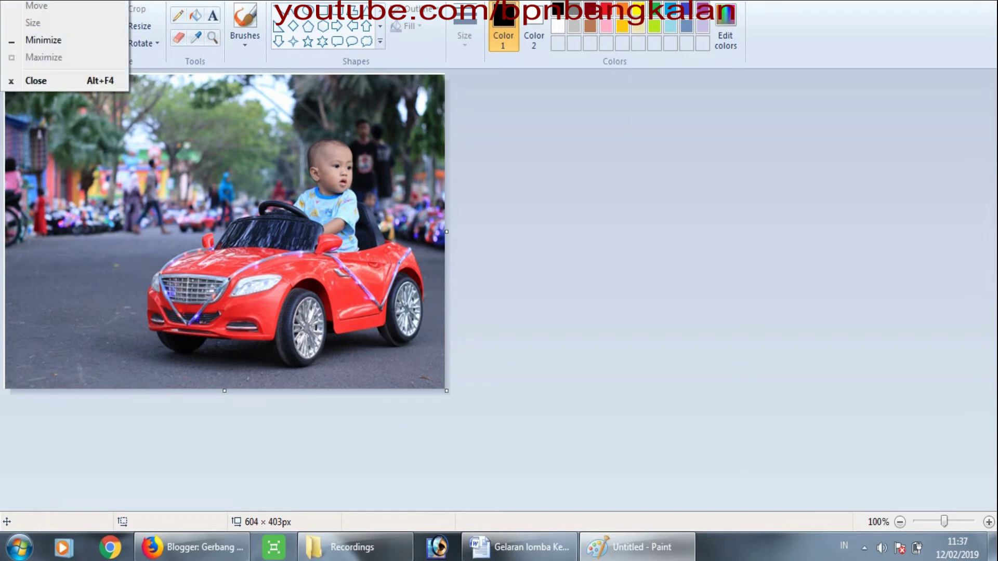
pyautogui.press('Escape')
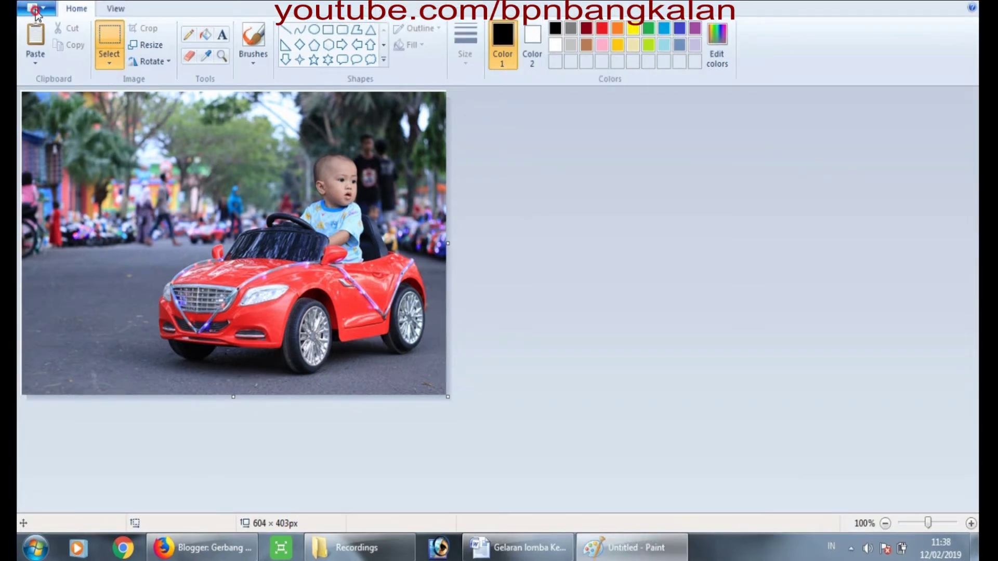
# Save the Paint image in JPEG format as 'foto' in the Music library
pyautogui.click(33, 9)
pyautogui.click(63, 132)
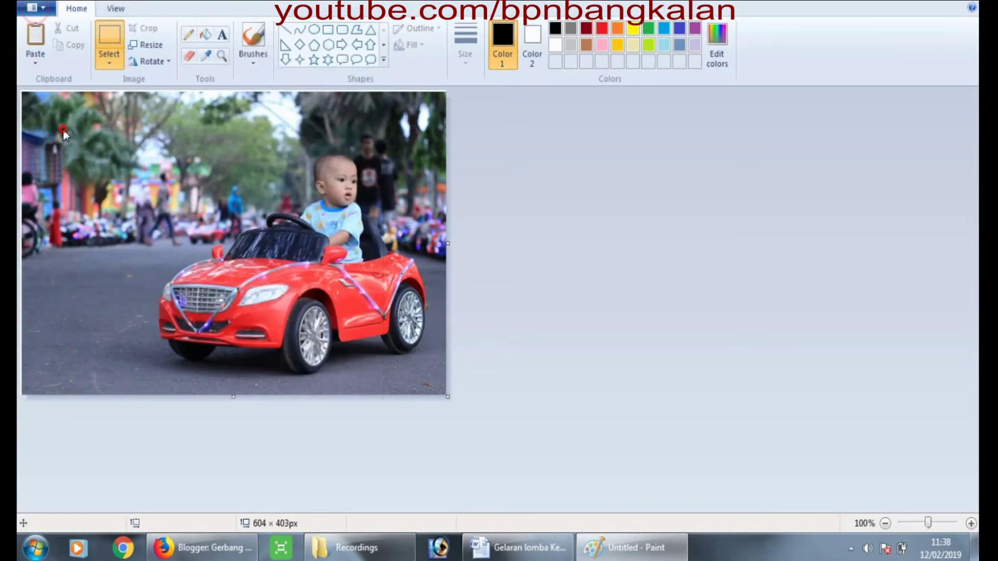
pyautogui.click(363, 348)
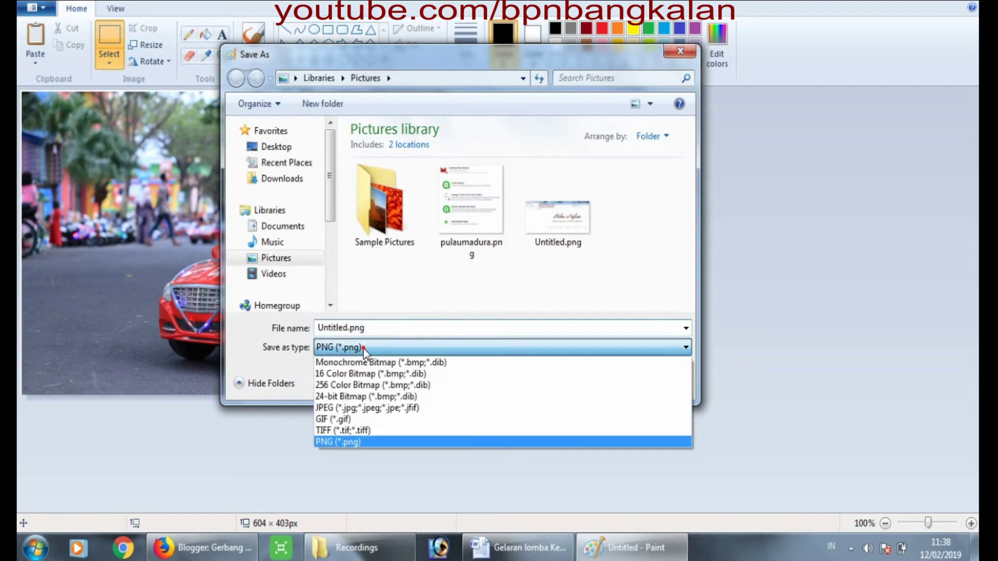
pyautogui.click(376, 409)
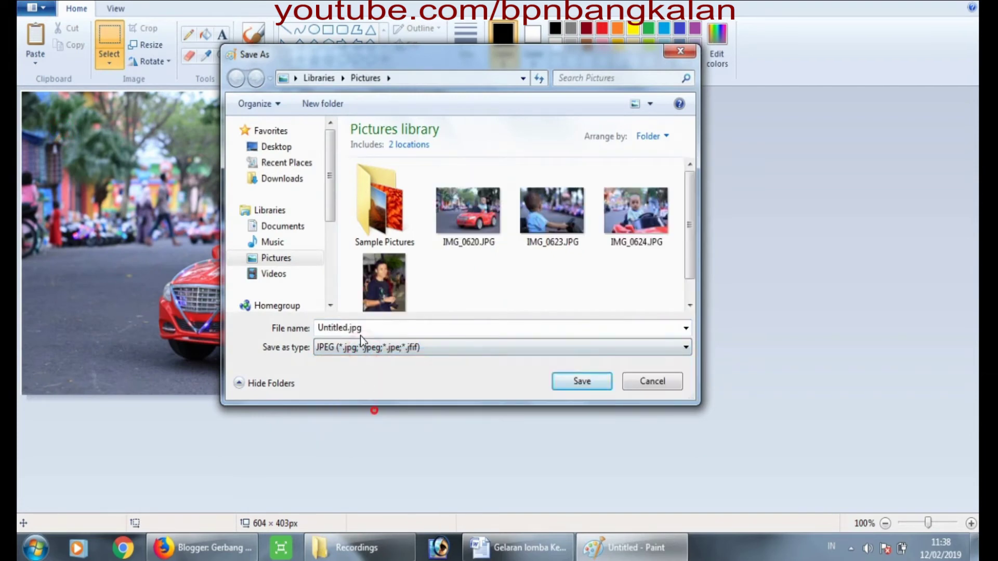
pyautogui.click(278, 272)
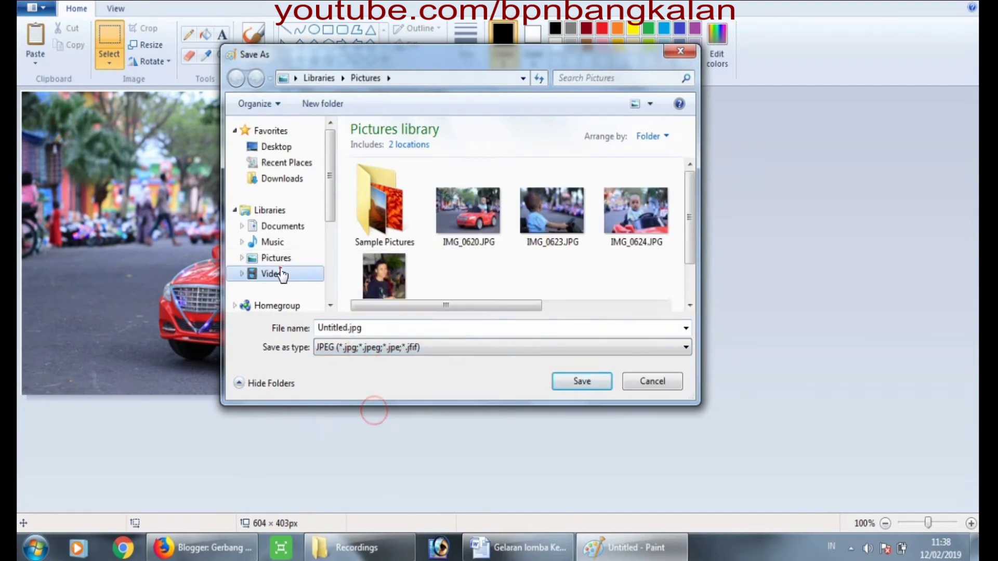
pyautogui.click(293, 229)
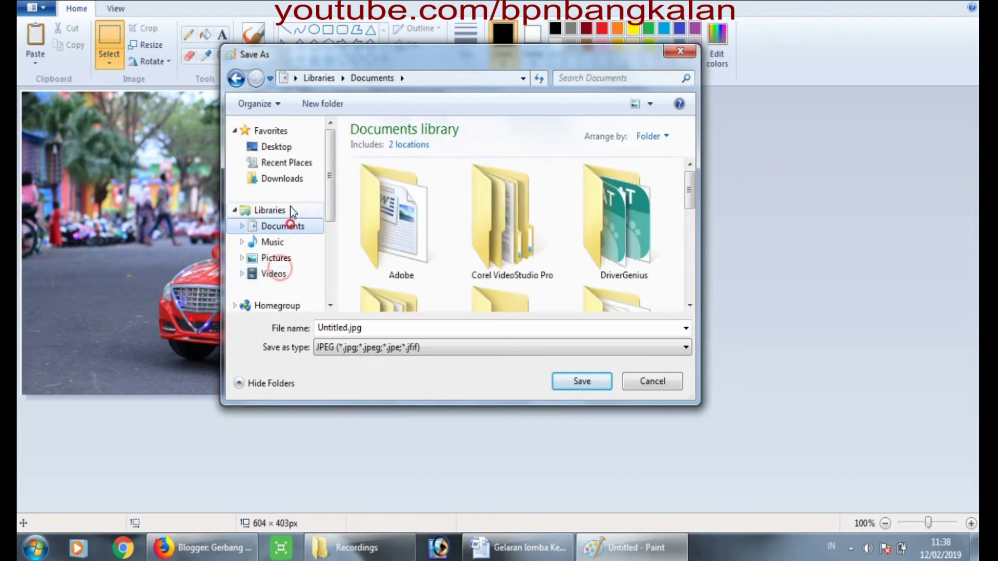
pyautogui.click(271, 242)
pyautogui.doubleClick(390, 328)
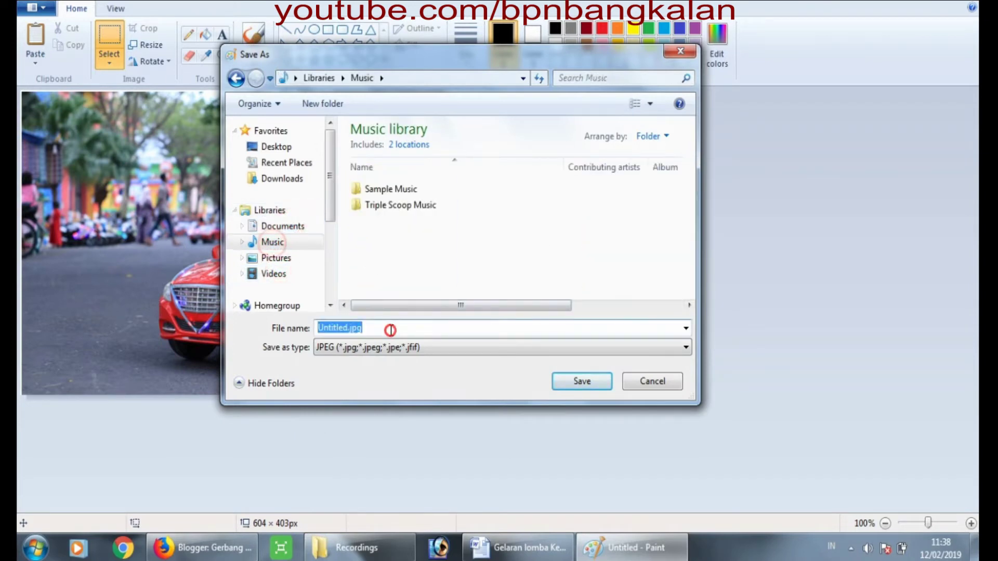
pyautogui.write('foto')
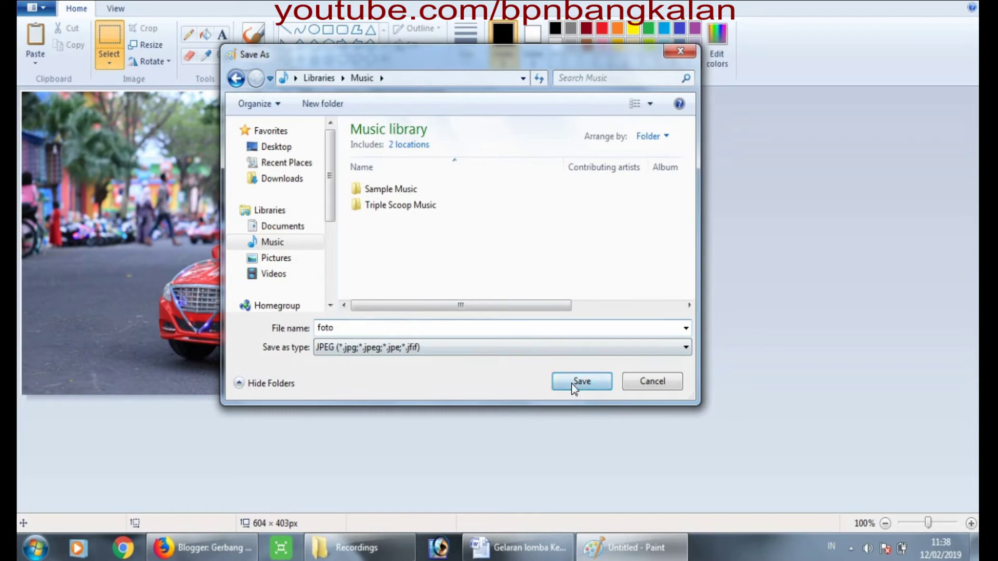
pyautogui.click(575, 387)
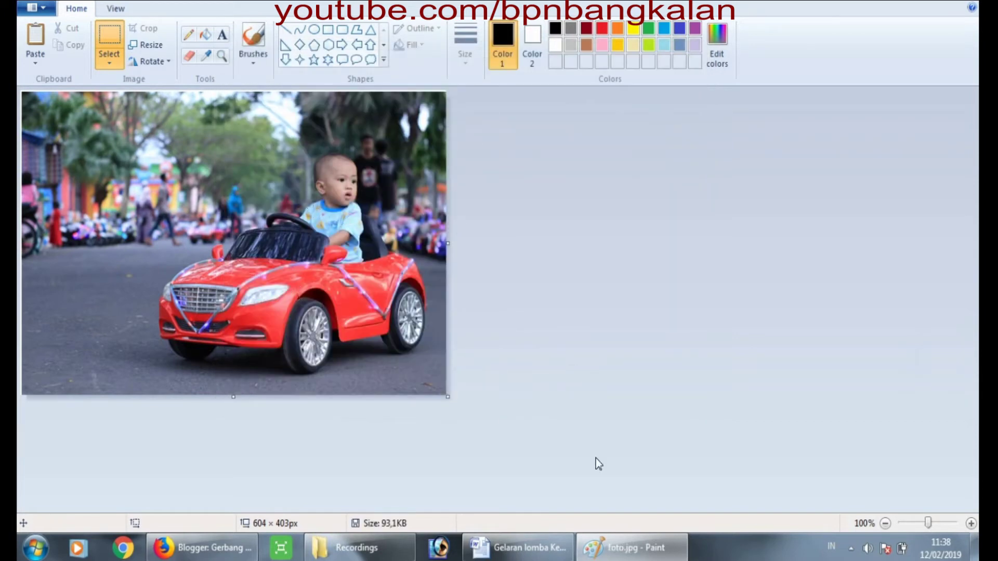
# Upload foto.jpg from the Music library through Blogger's Add Images dialog
pyautogui.click(356, 547)
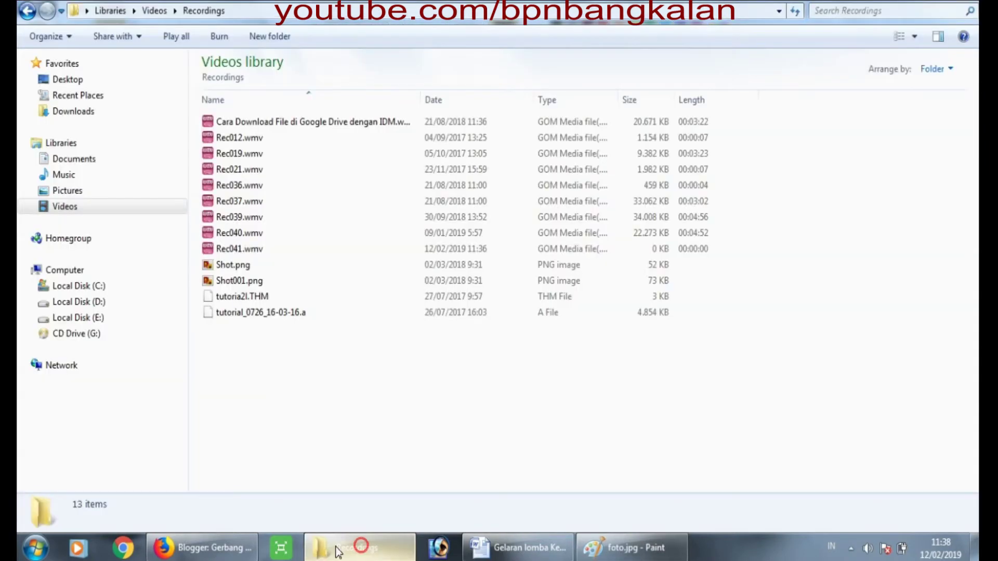
pyautogui.click(192, 549)
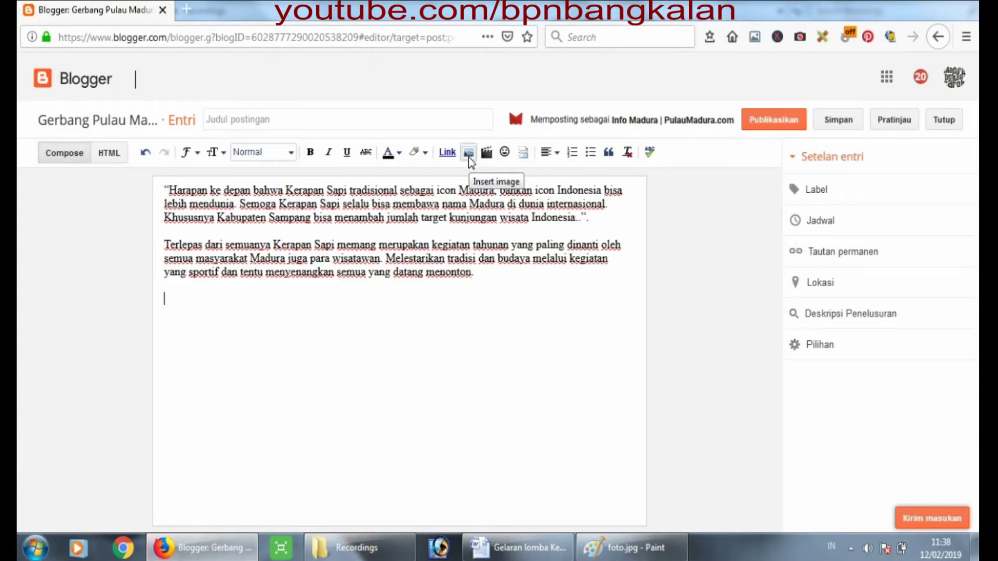
pyautogui.click(468, 153)
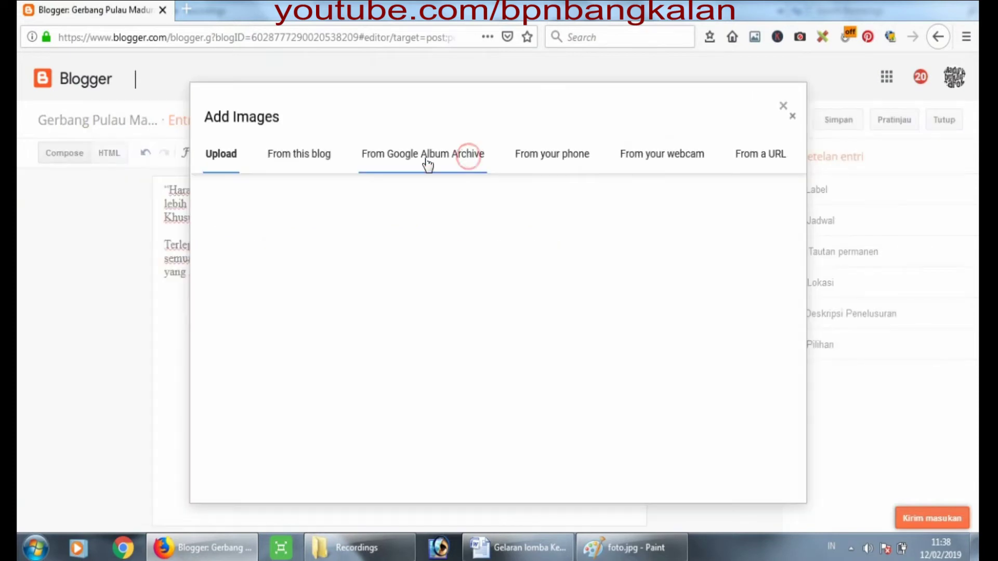
pyautogui.click(223, 202)
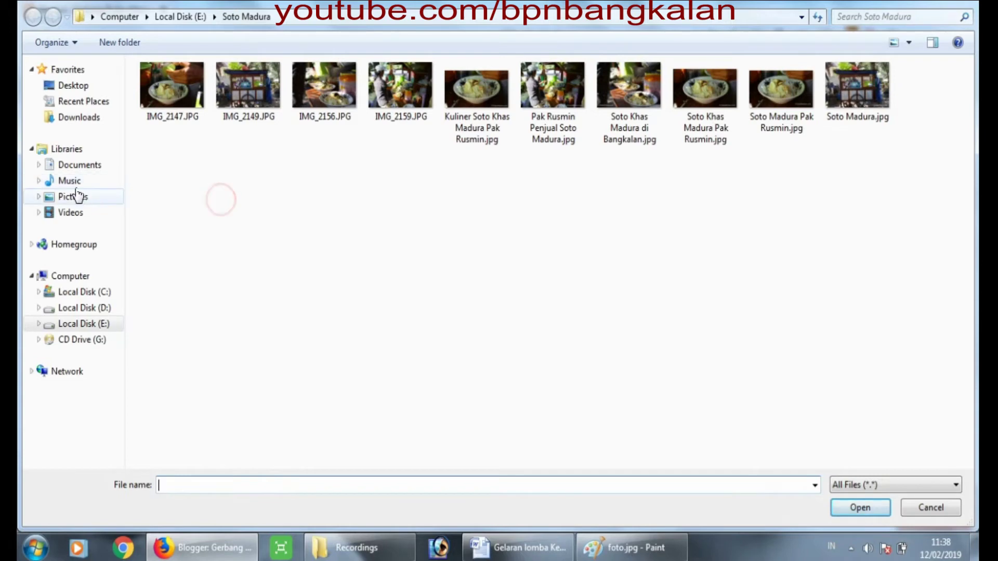
pyautogui.click(72, 182)
pyautogui.click(183, 177)
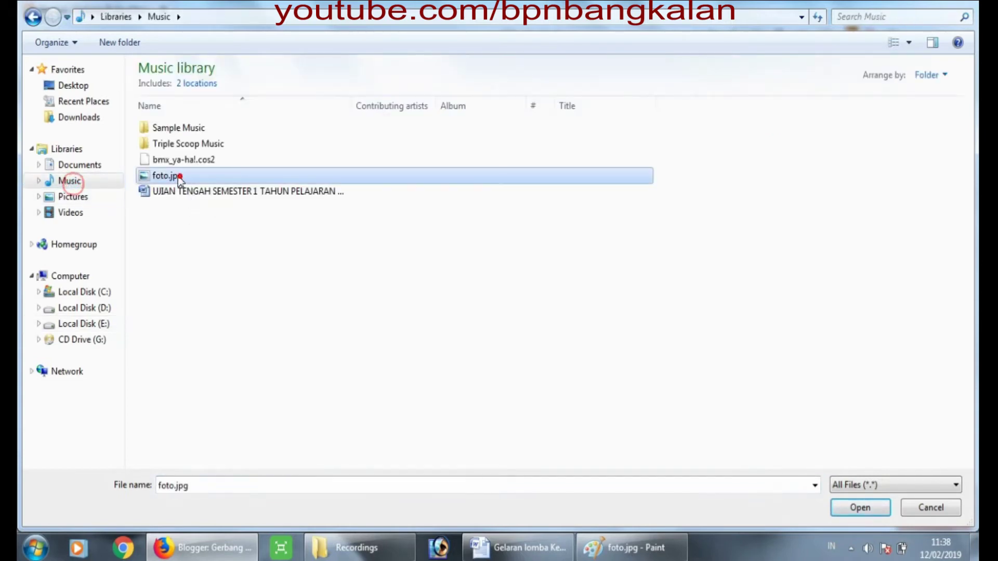
pyautogui.click(860, 510)
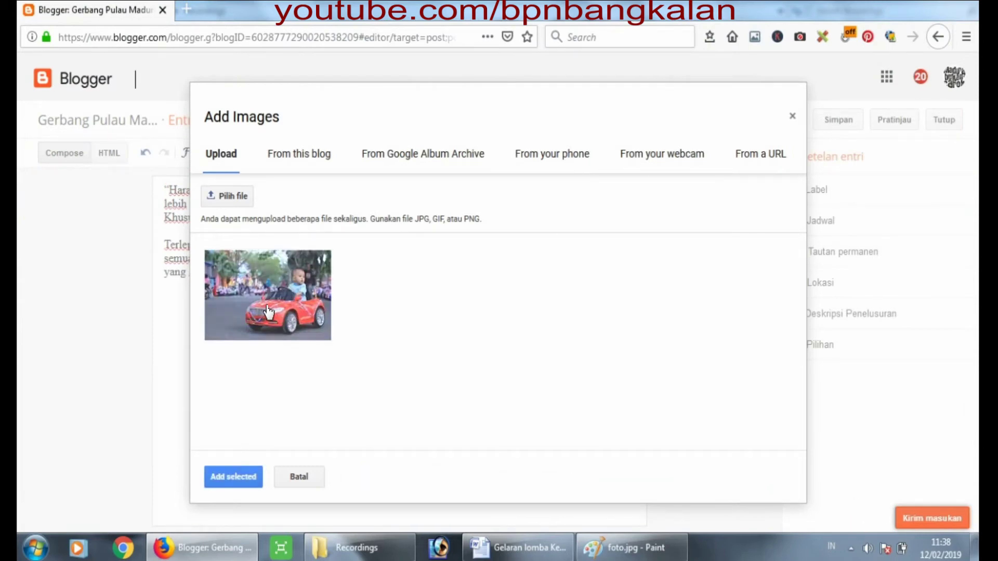
# Insert the uploaded toy-car photo into the post and set its size to X-Large
pyautogui.doubleClick(266, 305)
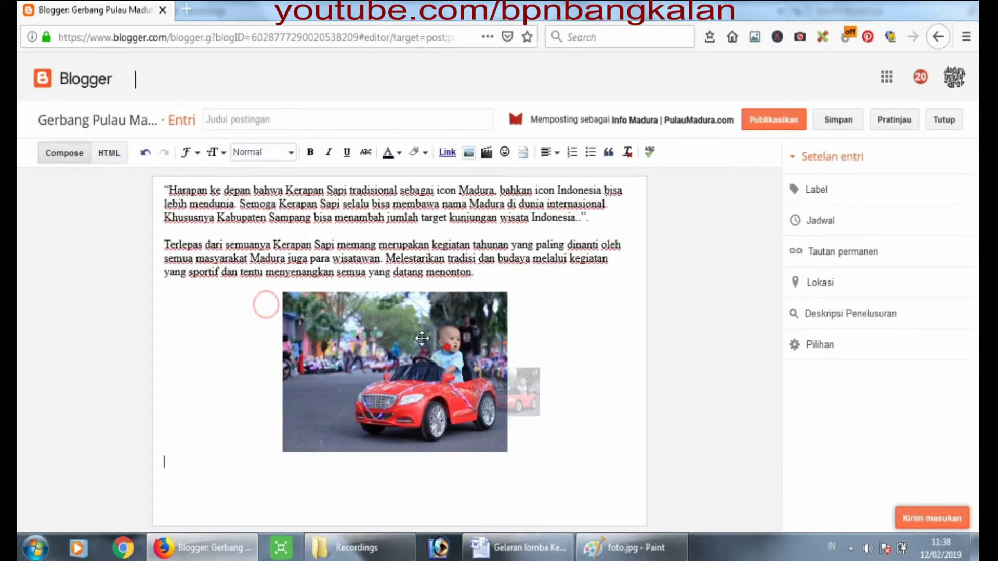
pyautogui.moveTo(447, 347); pyautogui.dragTo(435, 285)
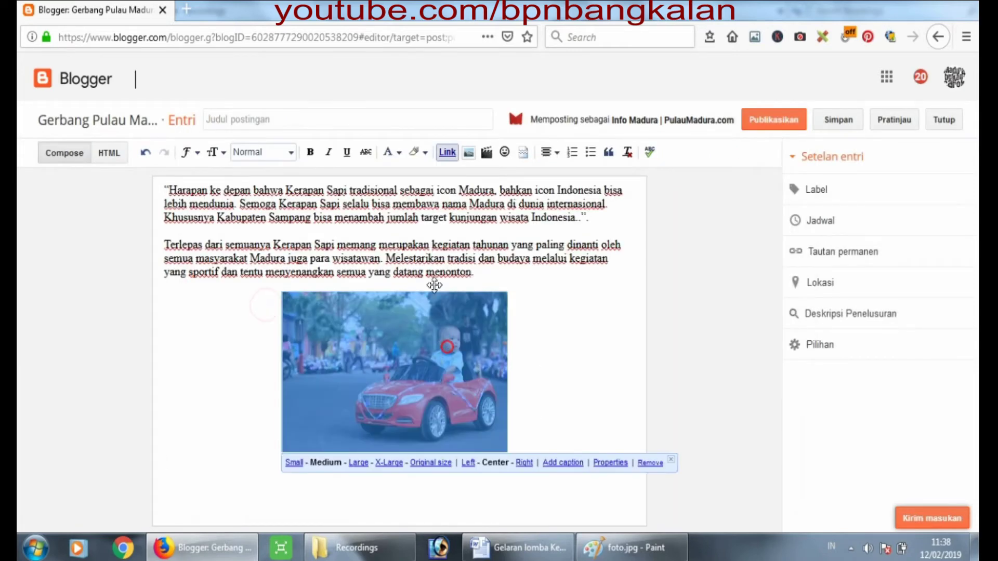
pyautogui.click(392, 463)
pyautogui.click(424, 255)
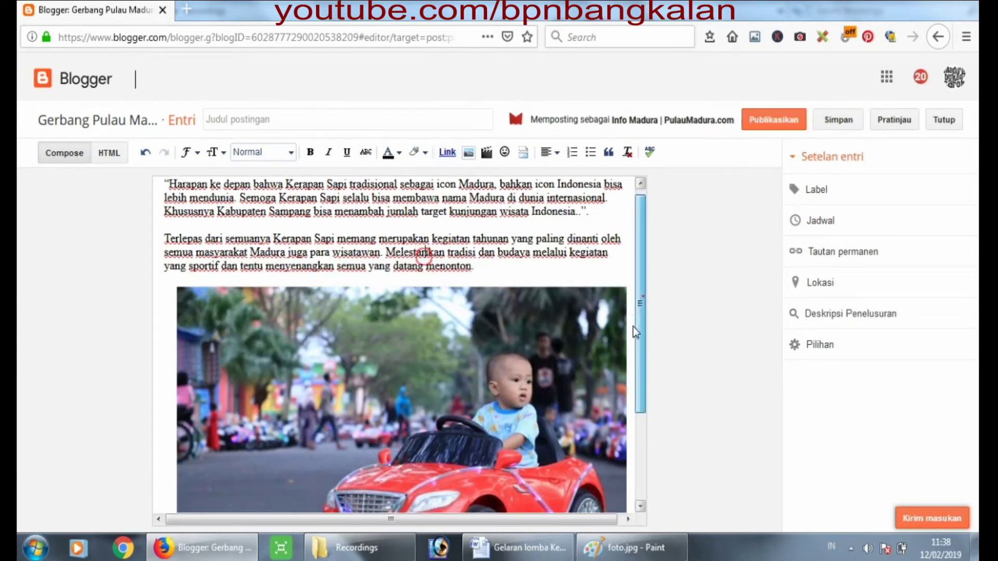
# Scroll the editor and put the insertion point after the article's last sentence
pyautogui.scroll(-4, 632, 343)
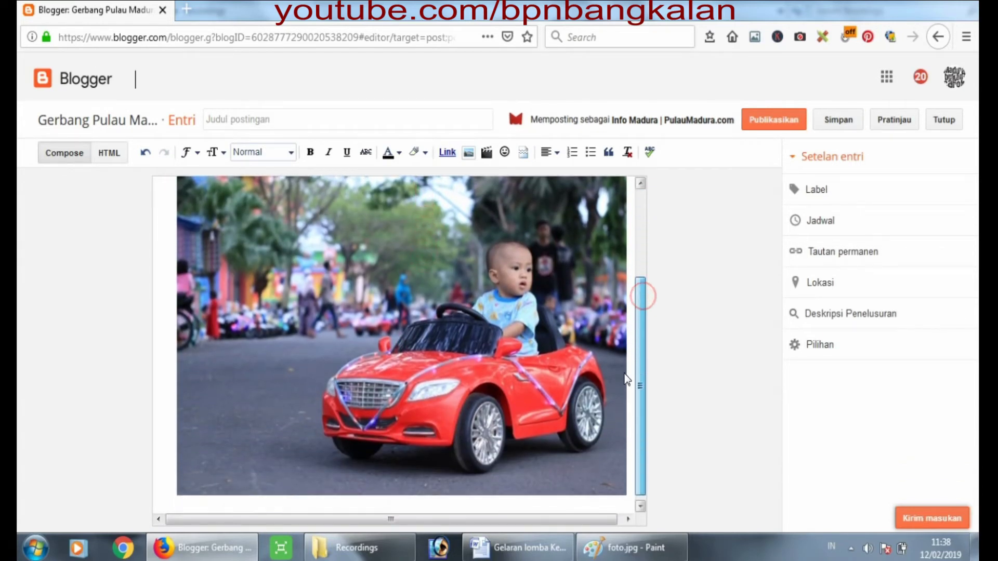
pyautogui.moveTo(626, 376); pyautogui.dragTo(632, 283)
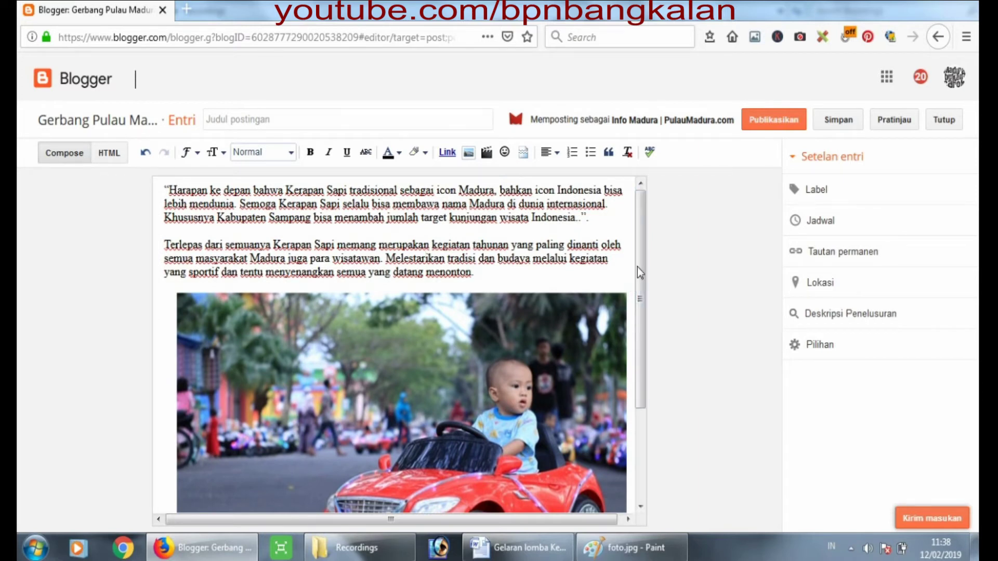
pyautogui.click(640, 263)
pyautogui.click(482, 266)
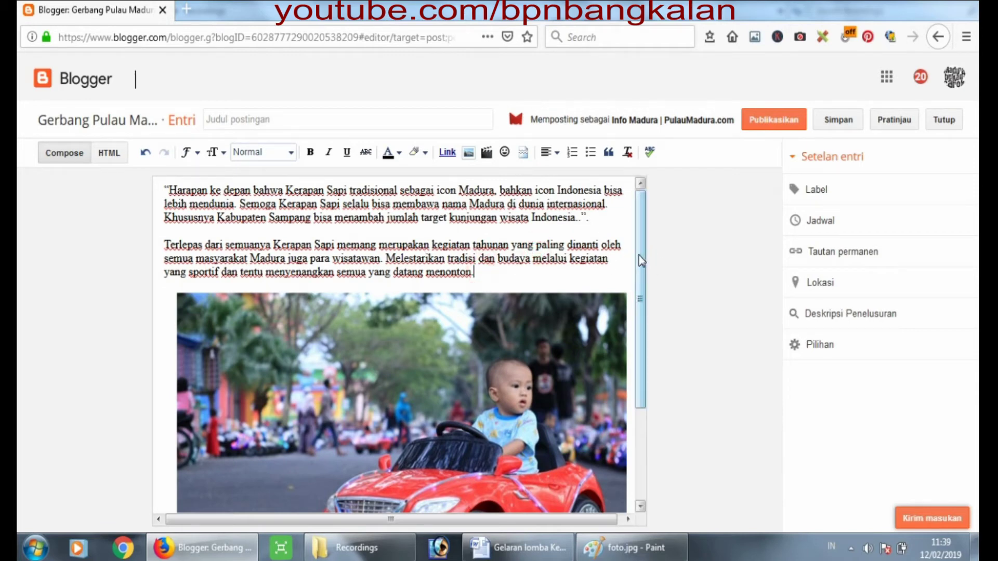
pyautogui.moveTo(638, 255); pyautogui.dragTo(638, 280)
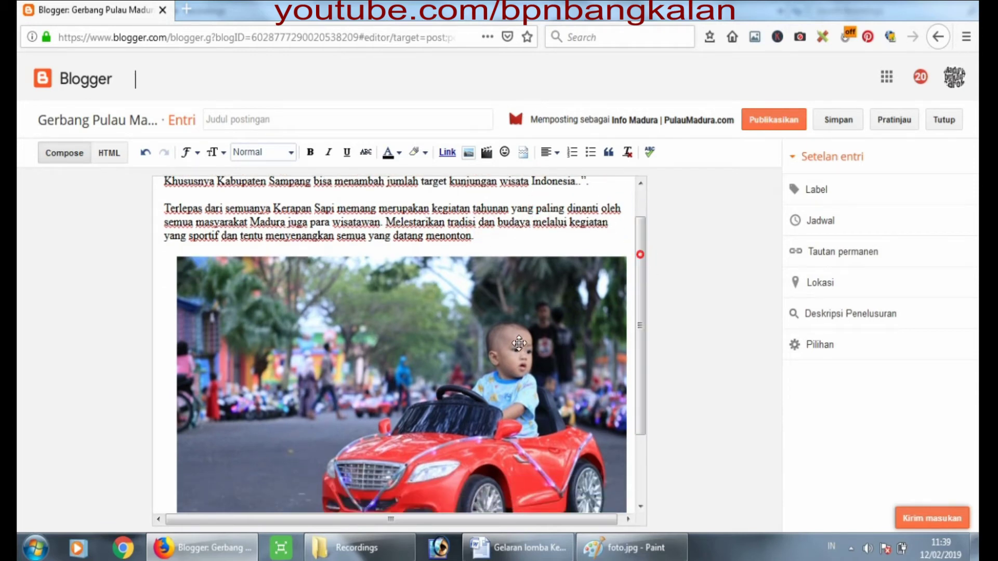
pyautogui.click(626, 554)
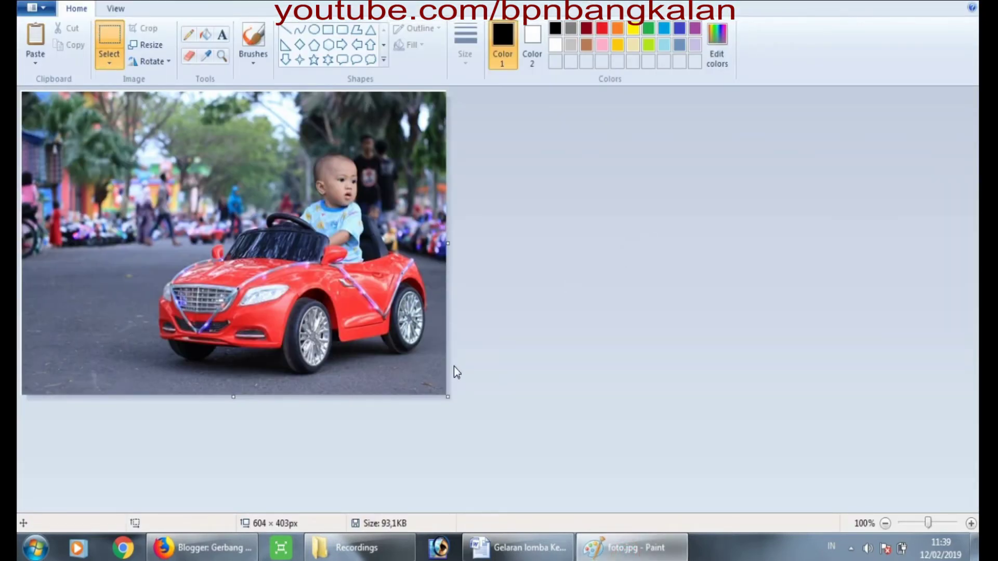
pyautogui.hotkey('alt', 'Tab')
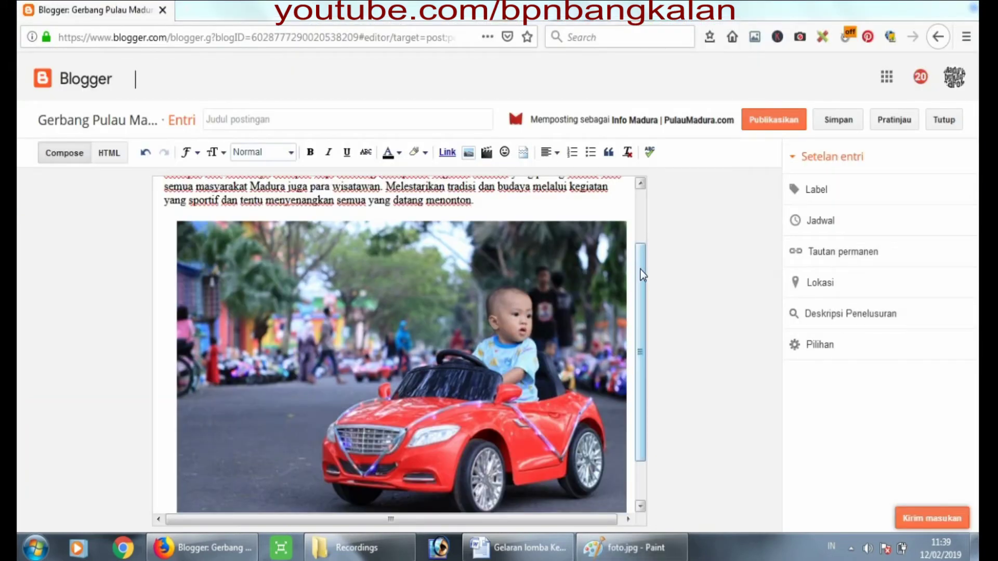
pyautogui.scroll(-2, 635, 288)
pyautogui.moveTo(640, 268); pyautogui.dragTo(641, 312)
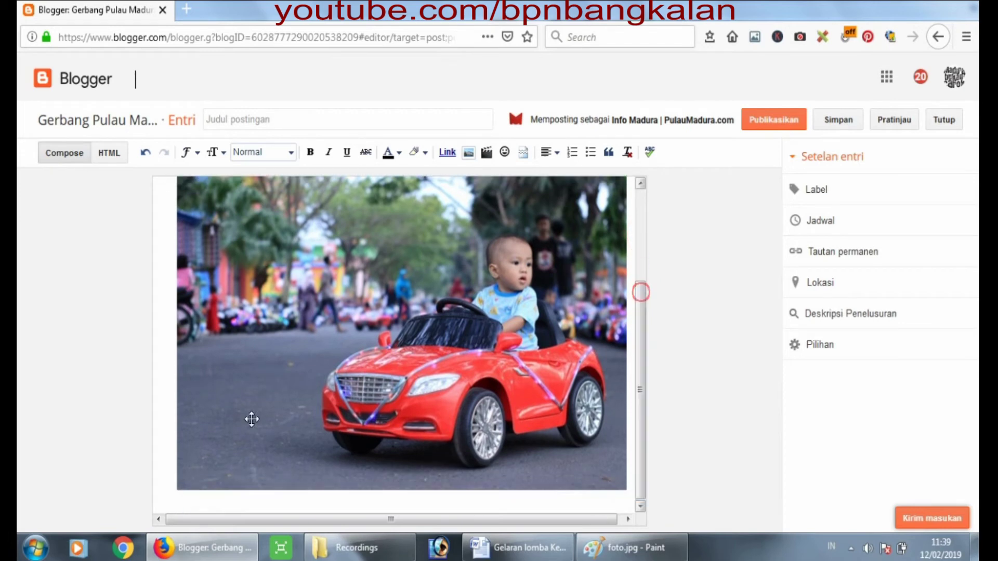
# Launch Adobe Photoshop 7.0 from the Start menu's All Programs list
pyautogui.click(27, 554)
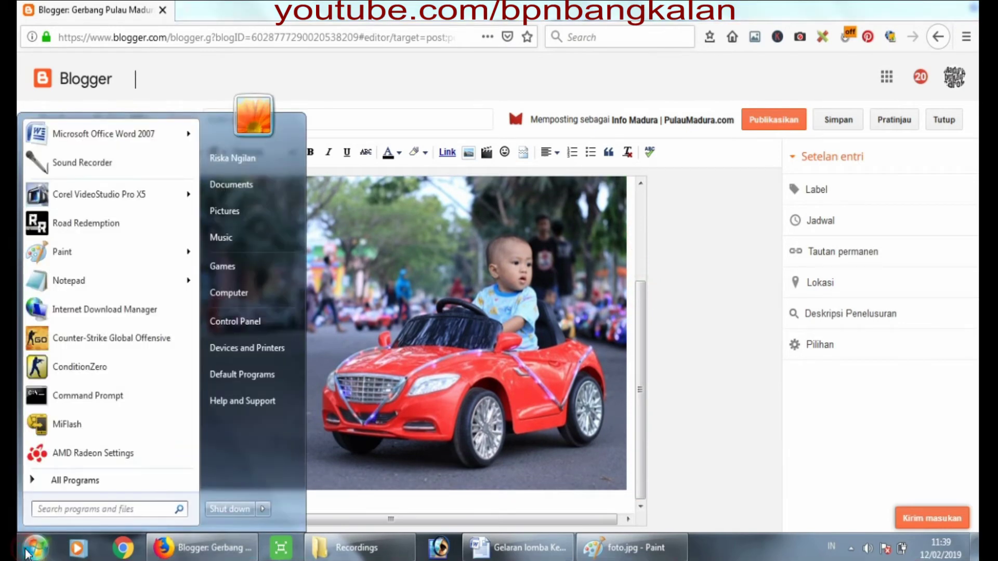
pyautogui.click(72, 479)
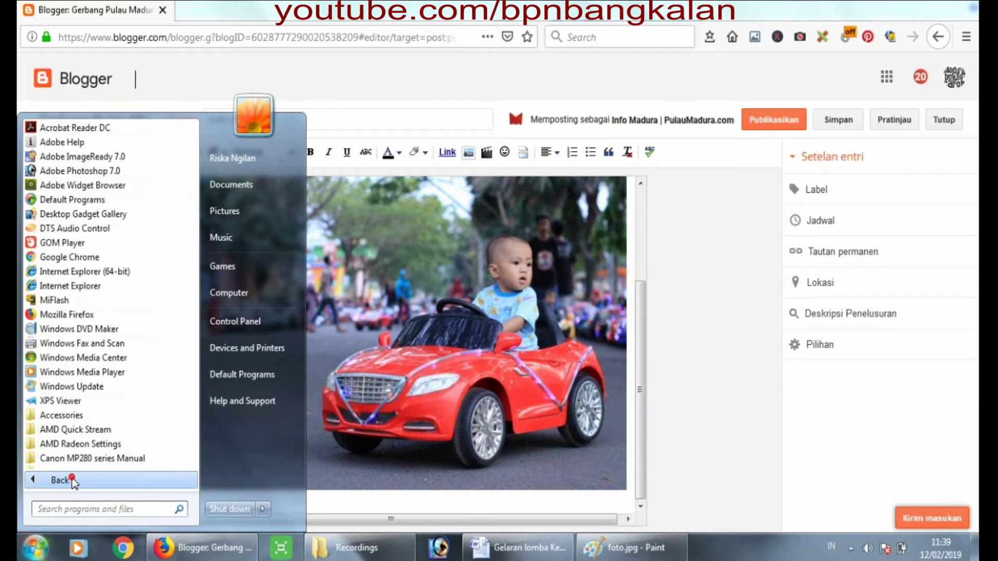
pyautogui.click(112, 180)
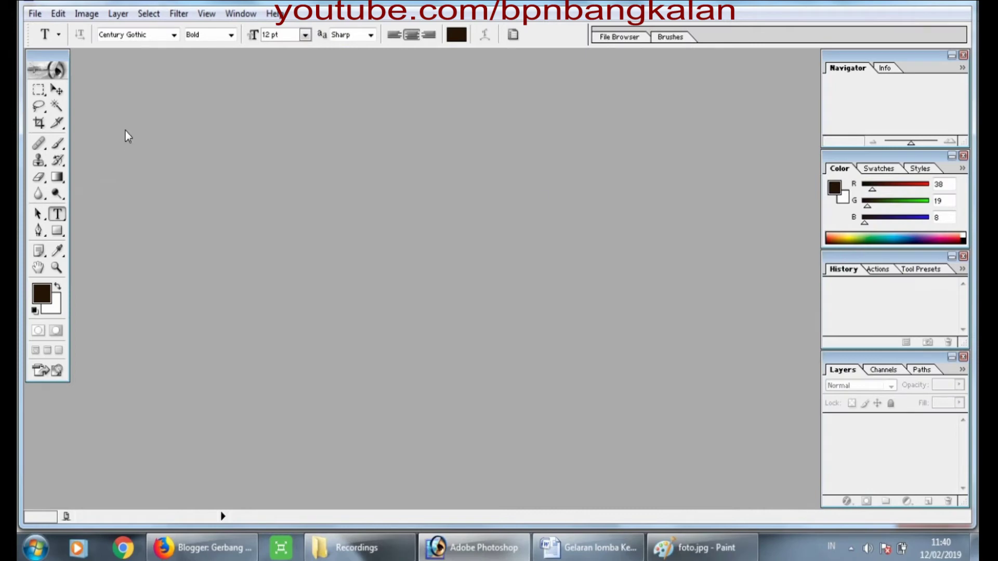
# Create a new 606 × 405 px transparent document and paste the toy-car photo into it
pyautogui.click(35, 14)
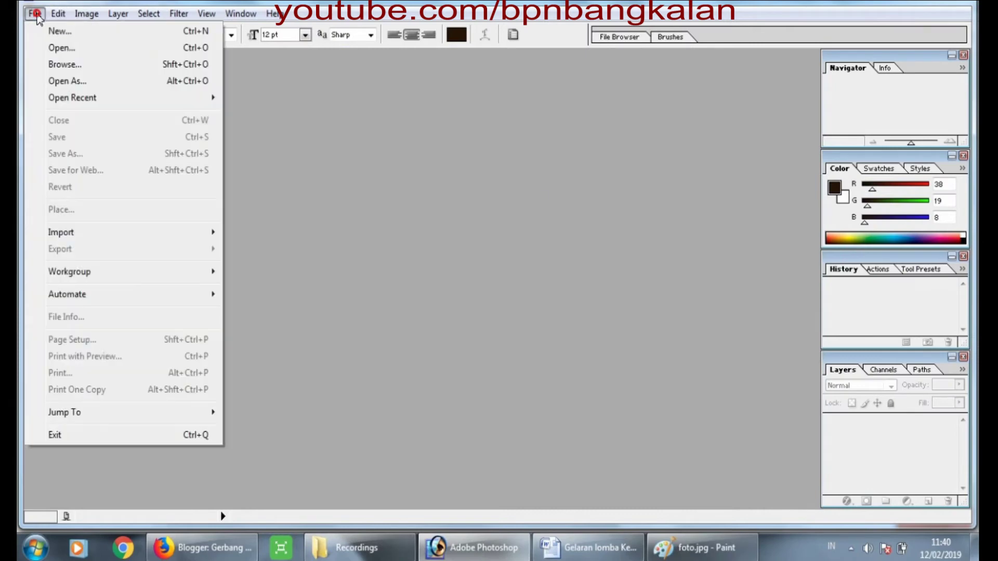
pyautogui.click(50, 30)
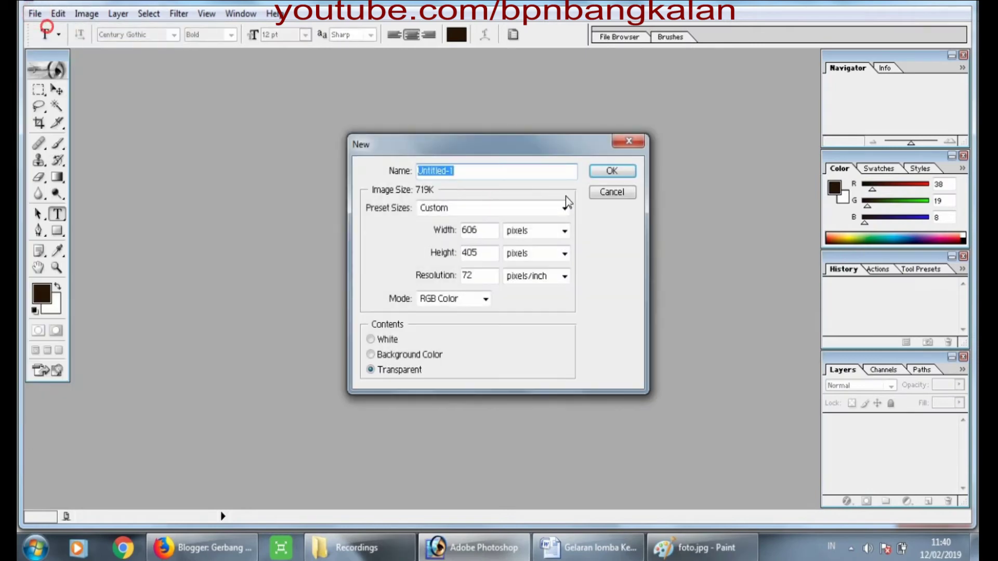
pyautogui.click(610, 170)
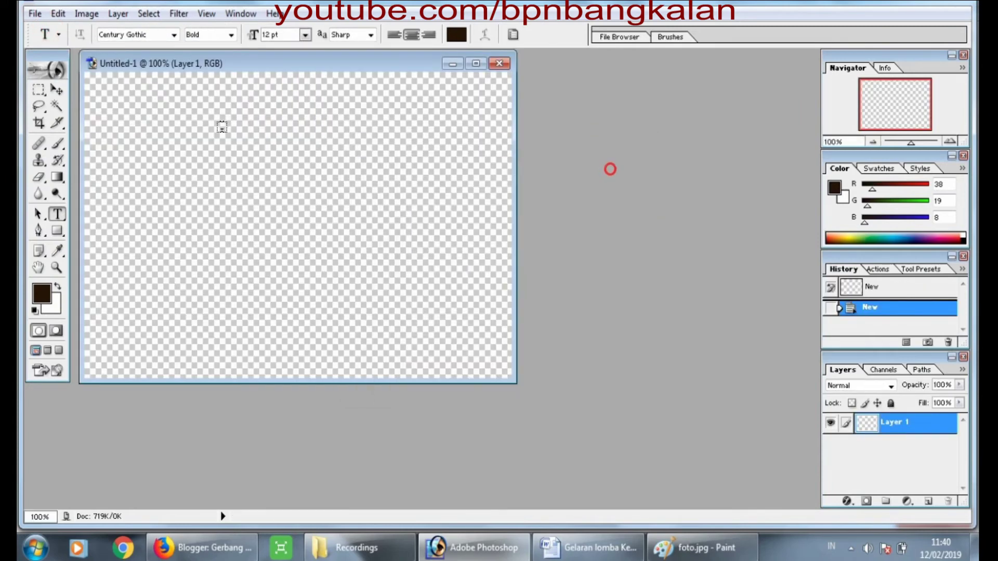
pyautogui.hotkey('ctrl', 'v')
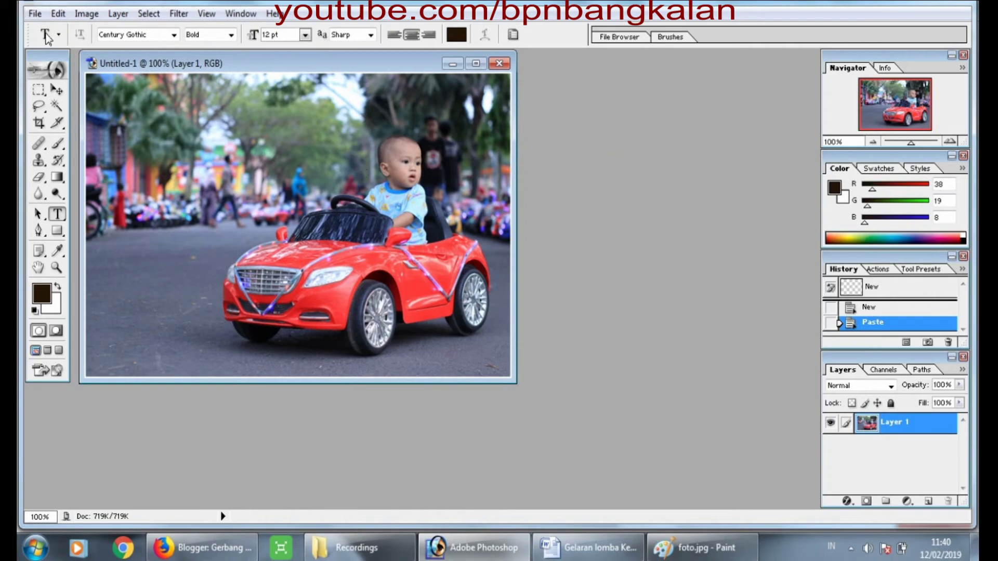
# In Save As, choose JPEG format and the My Music folder as the location
pyautogui.click(36, 14)
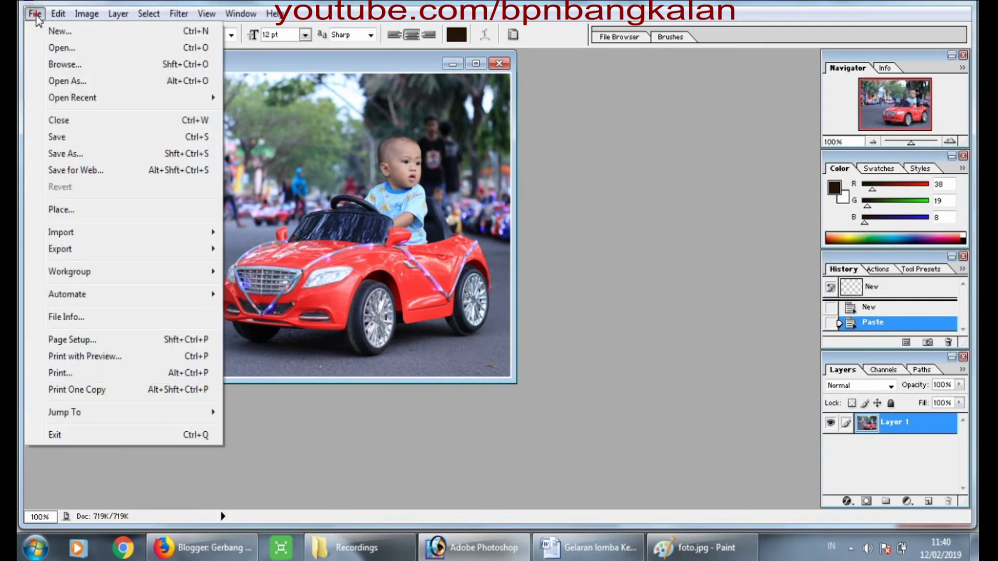
pyautogui.click(74, 156)
pyautogui.click(546, 311)
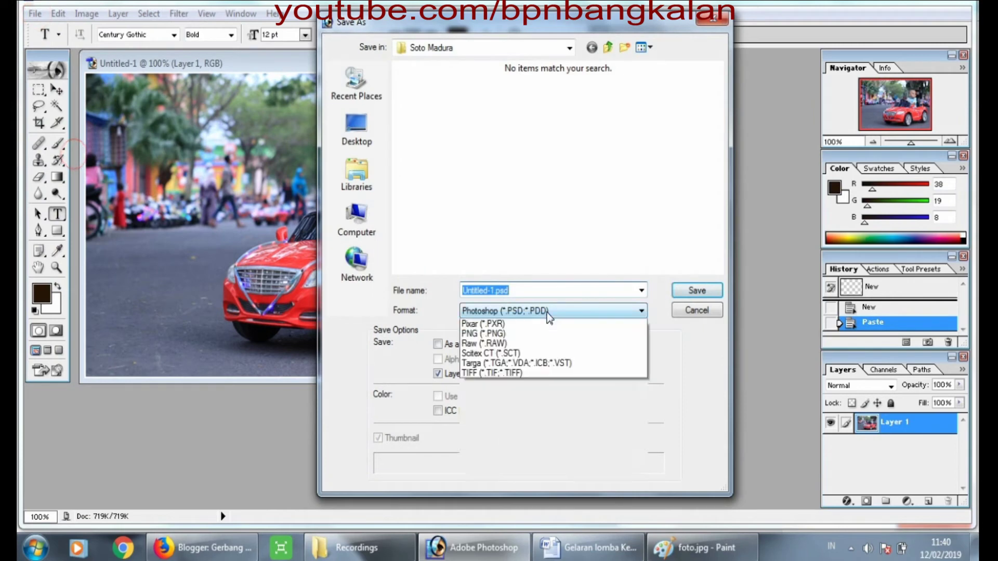
pyautogui.click(541, 385)
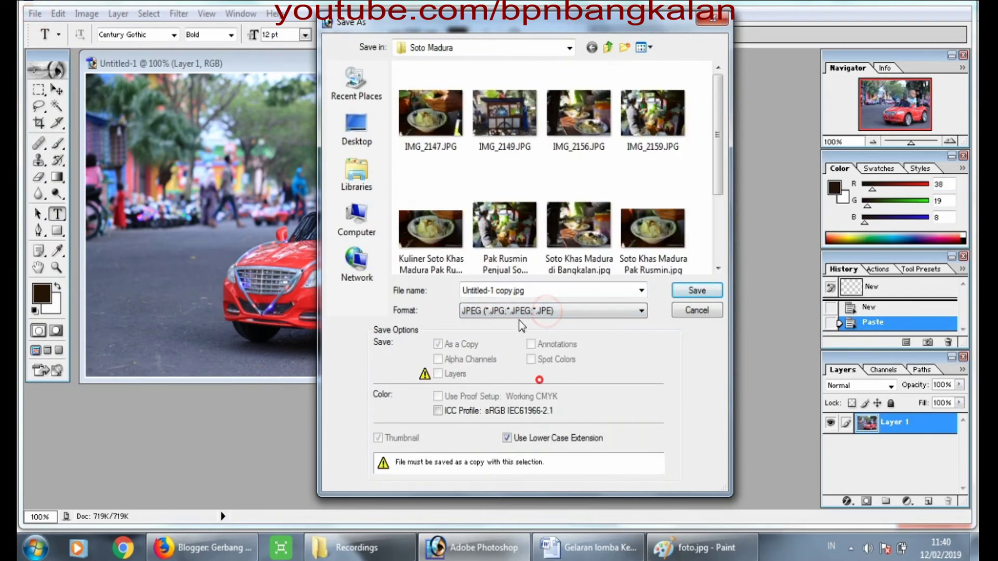
pyautogui.click(528, 290)
pyautogui.click(569, 47)
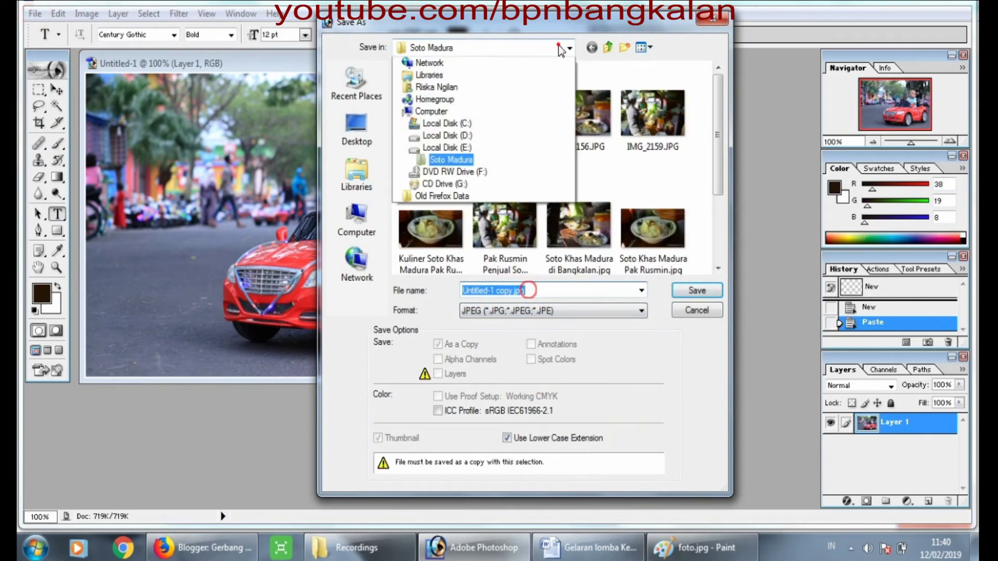
pyautogui.click(508, 108)
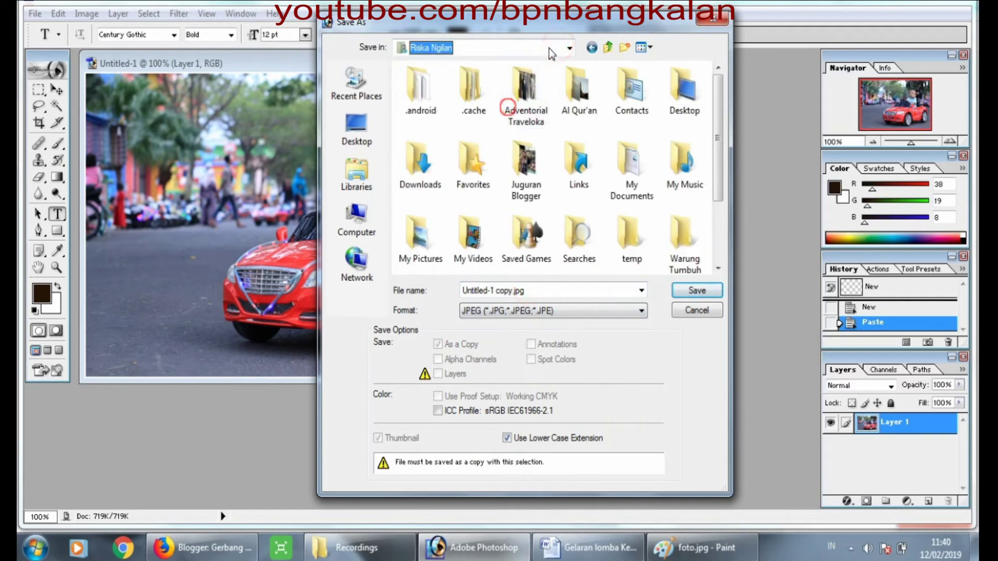
pyautogui.doubleClick(683, 164)
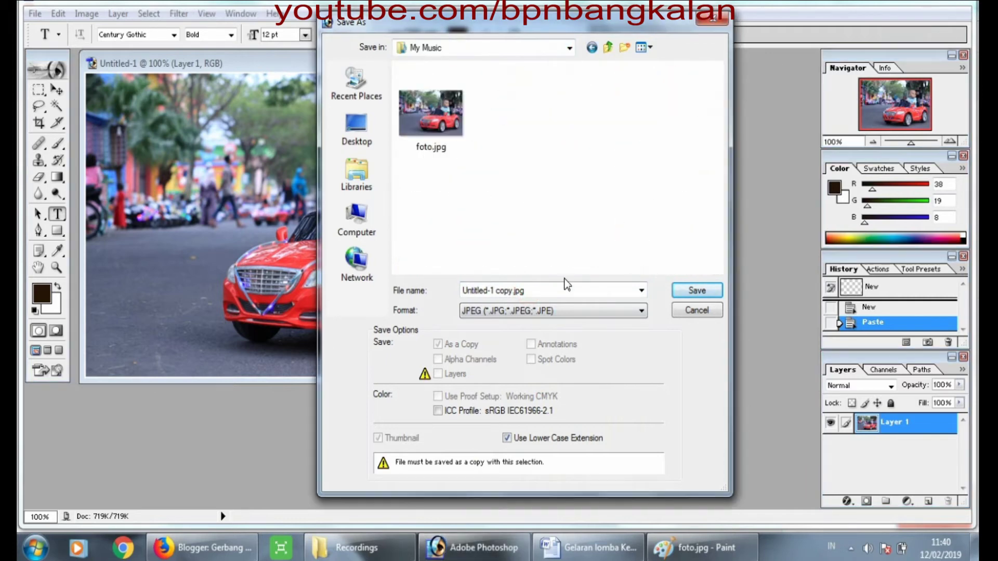
# Name the file 'foto 2', accept the JPEG options, and close Untitled-1 without saving
pyautogui.doubleClick(556, 287)
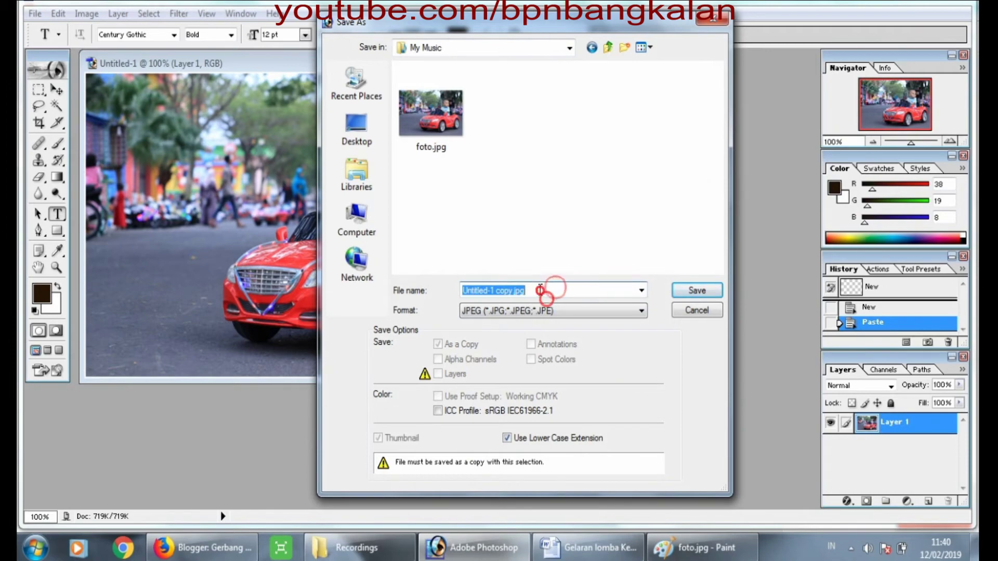
pyautogui.write('foto 2')
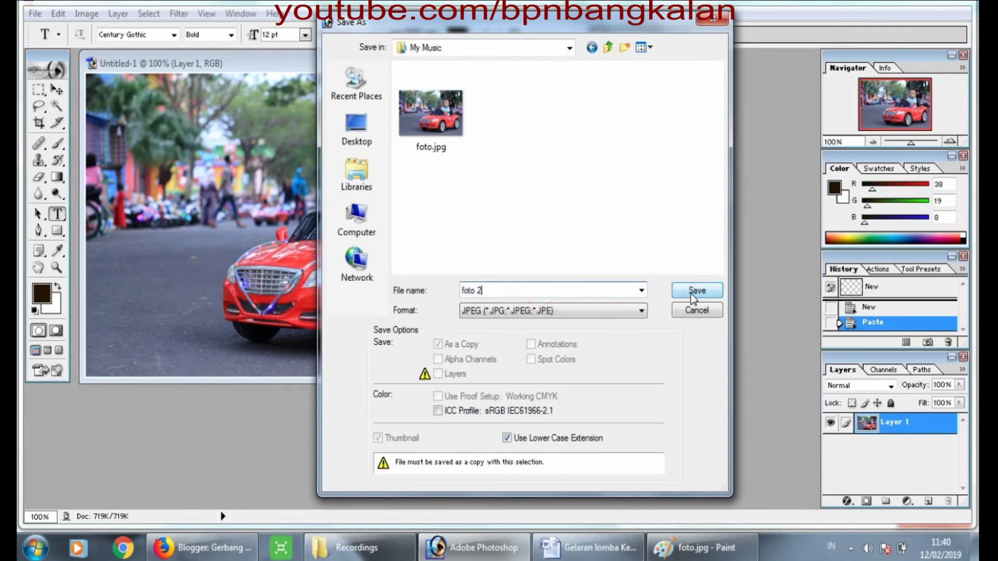
pyautogui.click(691, 292)
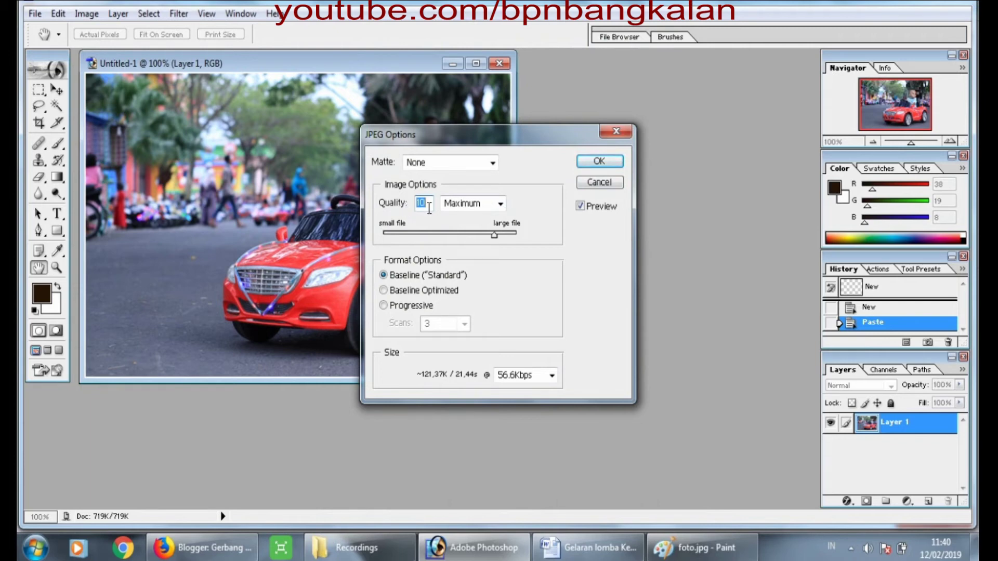
pyautogui.click(592, 163)
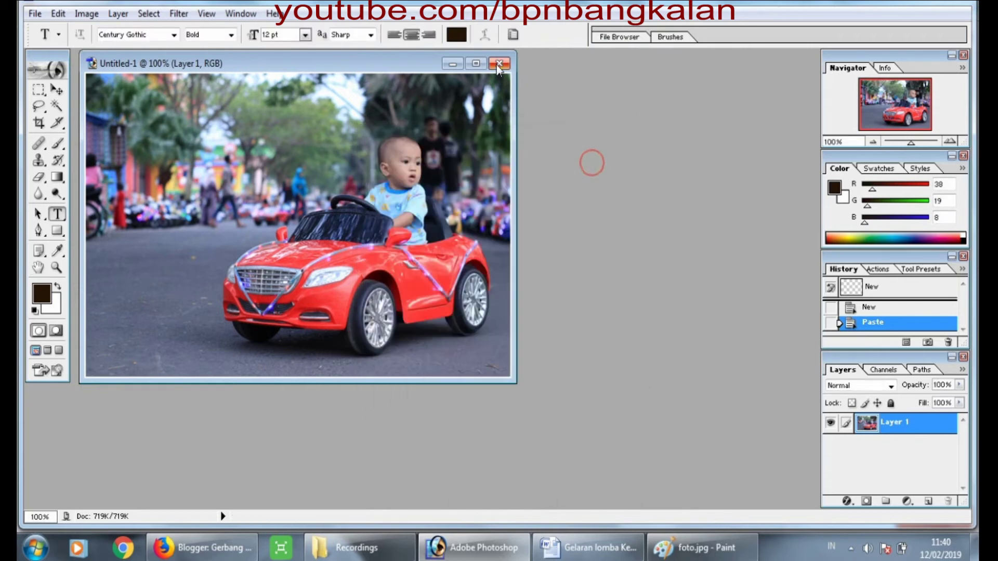
pyautogui.click(498, 64)
pyautogui.click(500, 206)
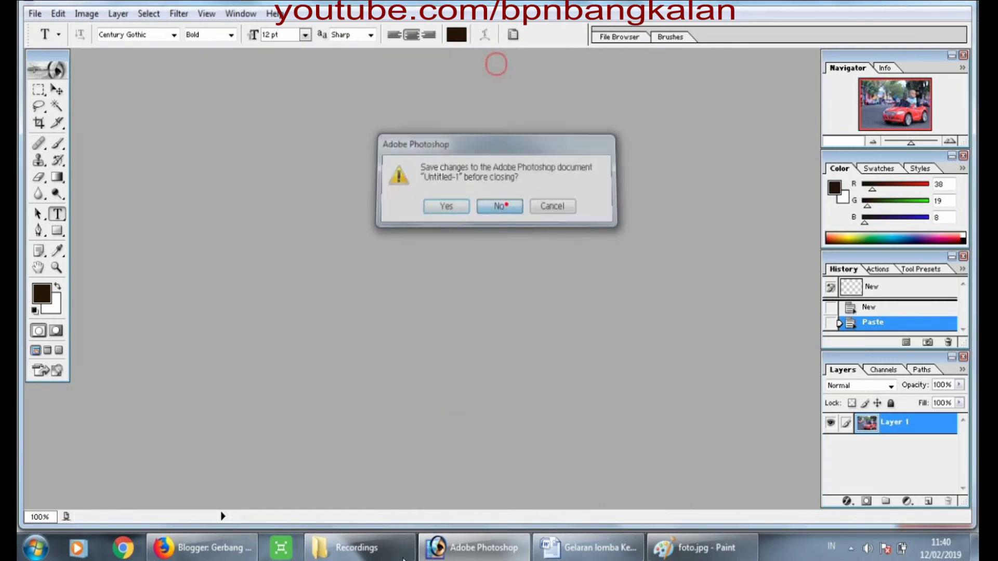
# Preview foto 2.jpg (606 × 405, 131 KB) from the Music library, then return to Blogger
pyautogui.click(380, 555)
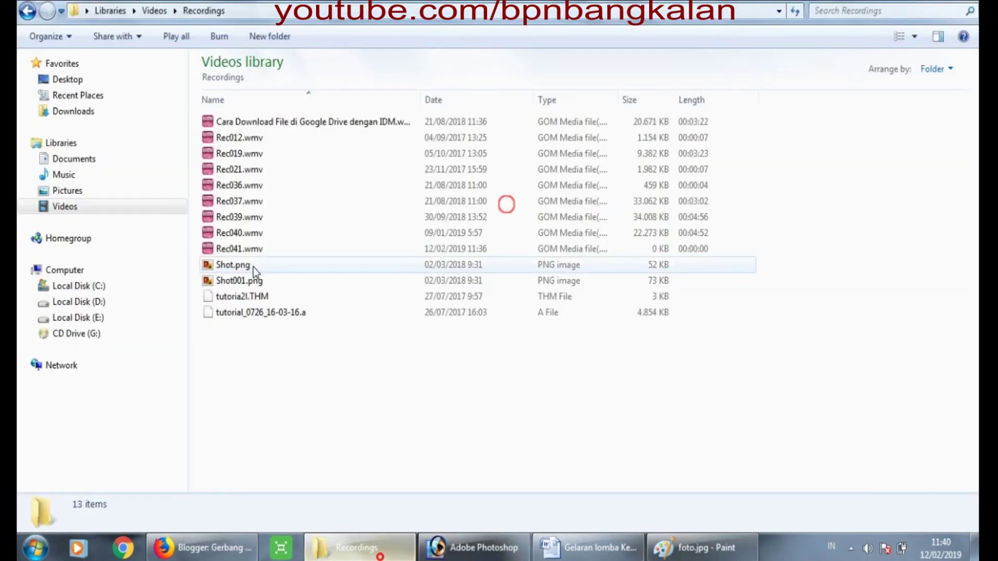
pyautogui.click(63, 175)
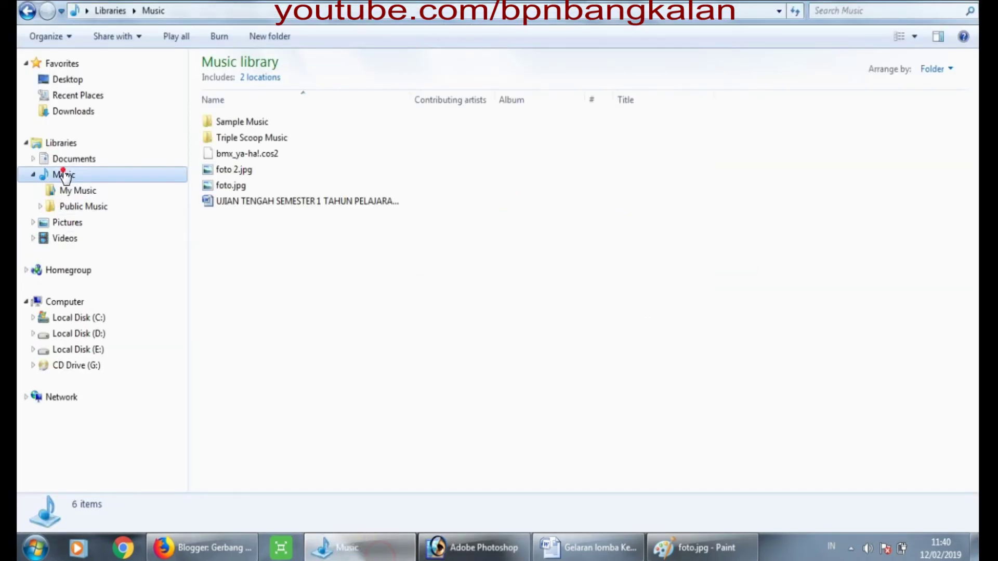
pyautogui.doubleClick(243, 171)
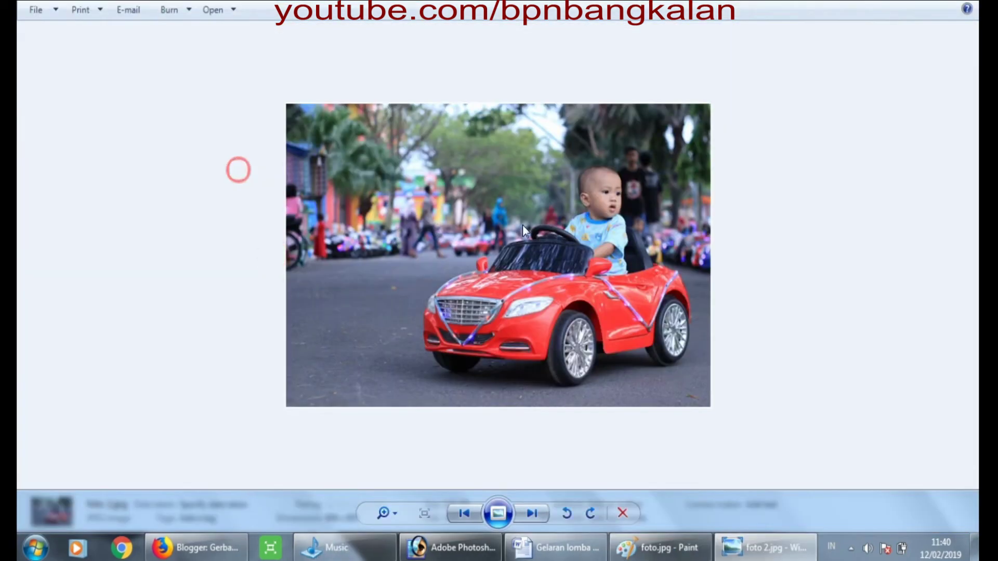
pyautogui.press('Right')
pyautogui.rightClick(760, 546)
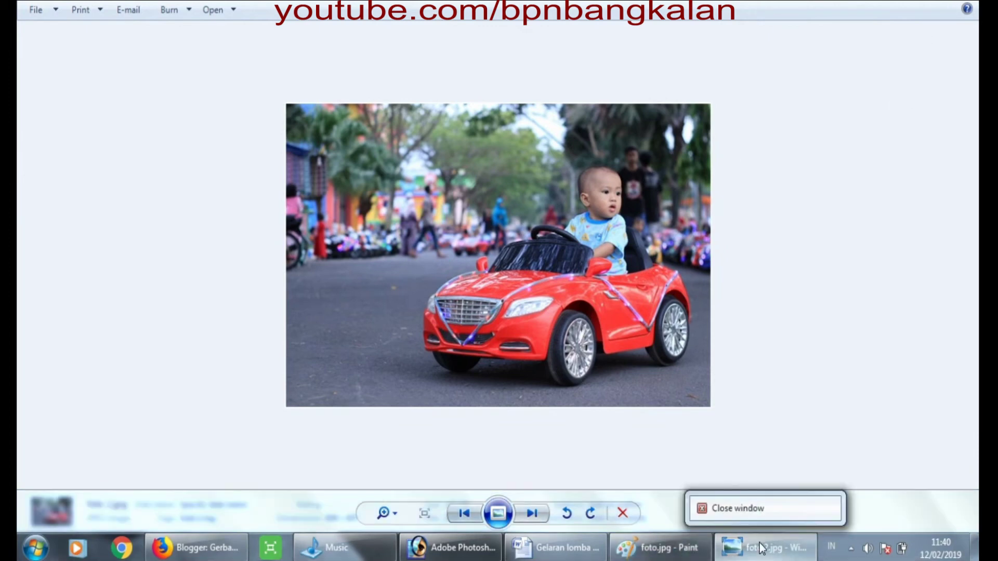
pyautogui.click(763, 514)
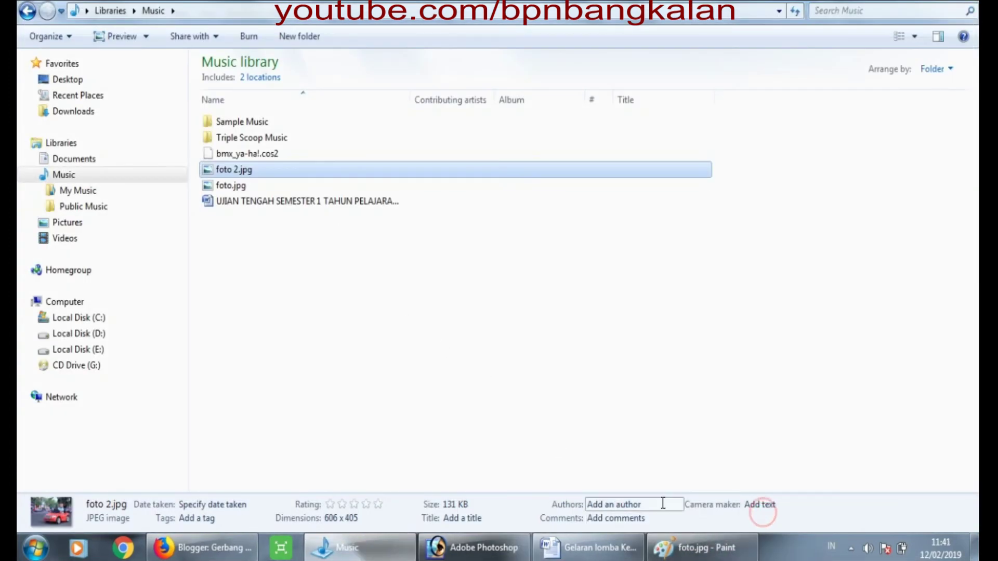
pyautogui.click(233, 543)
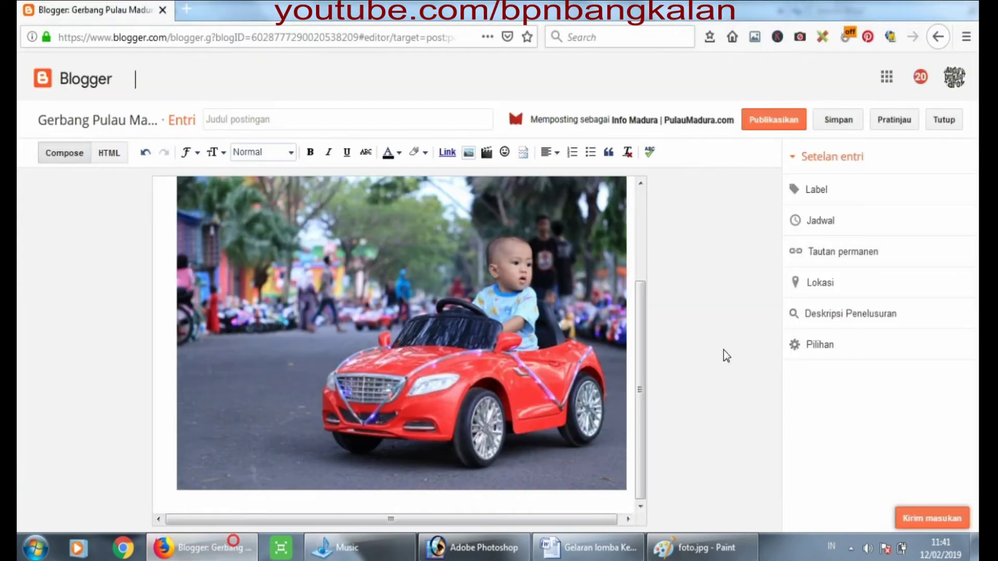
pyautogui.moveTo(638, 305); pyautogui.dragTo(643, 200)
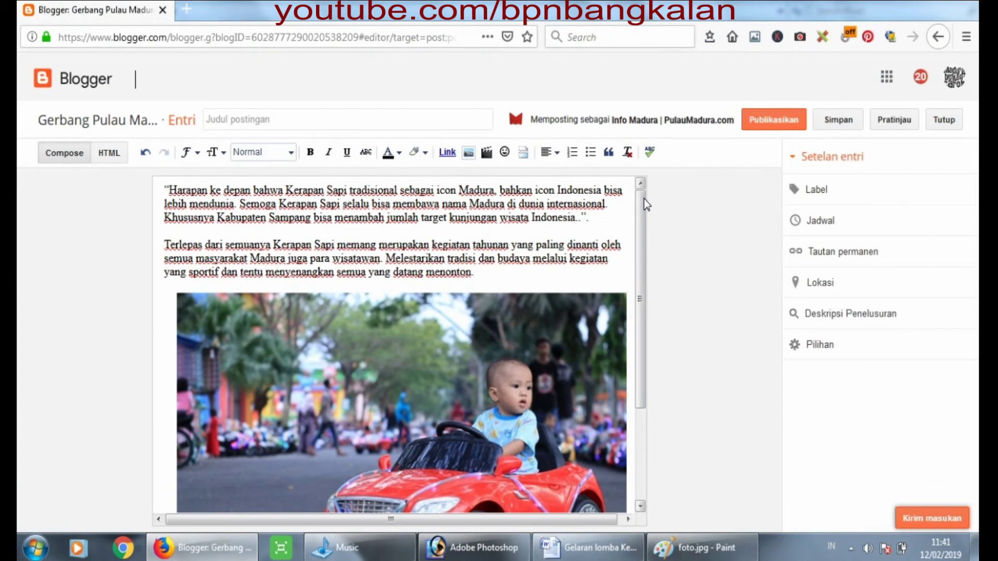
pyautogui.moveTo(643, 203); pyautogui.dragTo(637, 319)
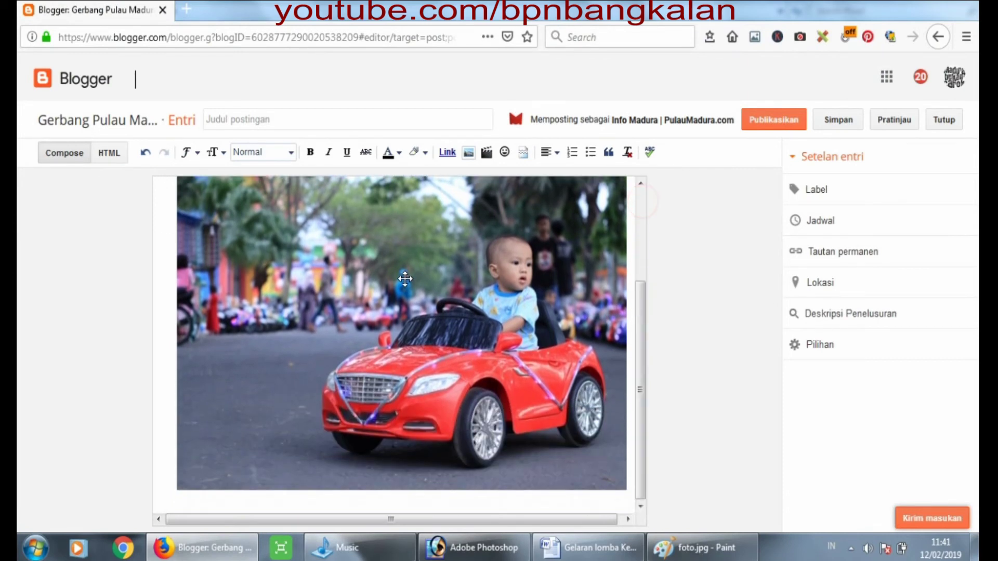
pyautogui.moveTo(641, 312); pyautogui.dragTo(644, 231)
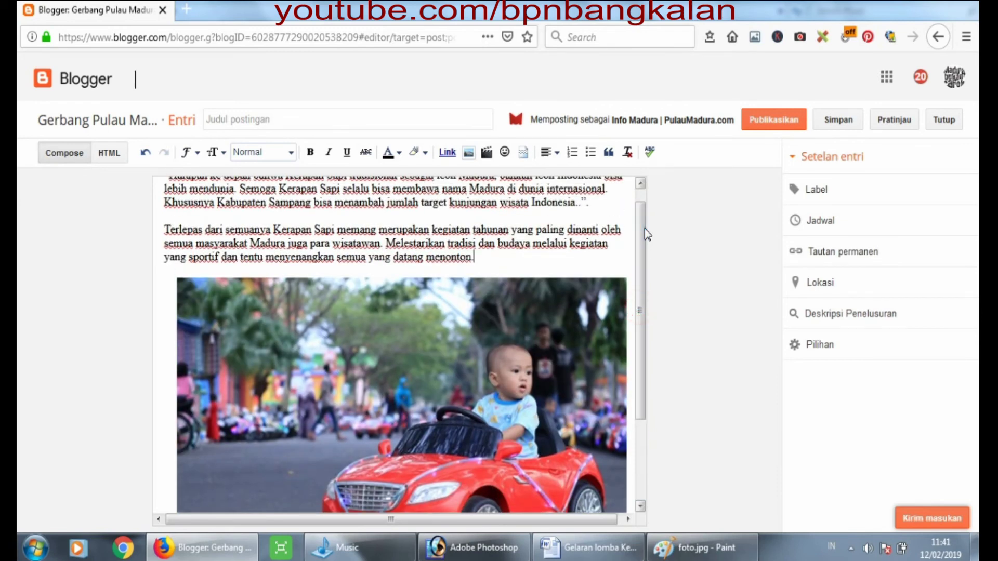
pyautogui.moveTo(645, 229); pyautogui.dragTo(641, 215)
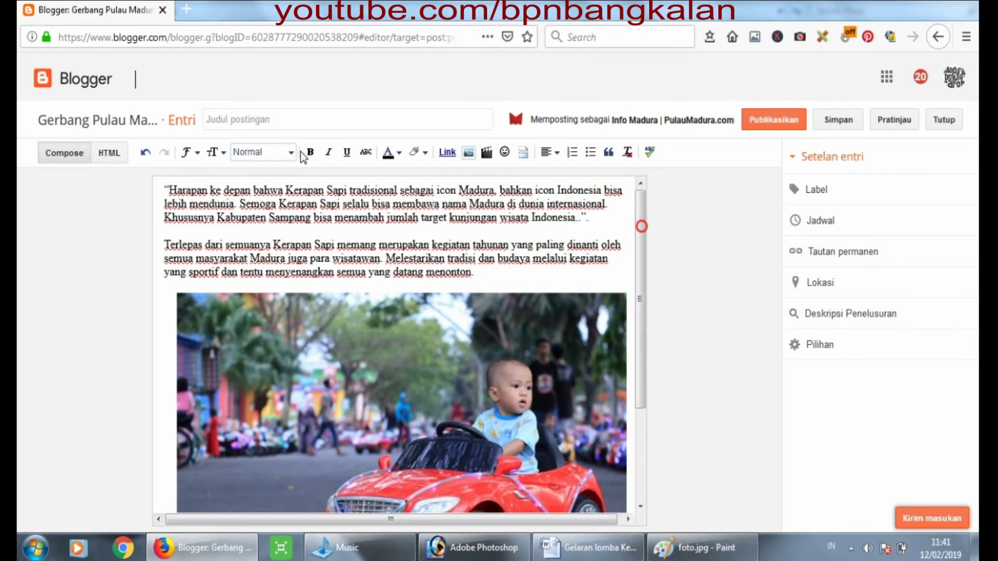
pyautogui.click(469, 155)
pyautogui.click(793, 115)
pyautogui.moveTo(642, 217); pyautogui.dragTo(641, 311)
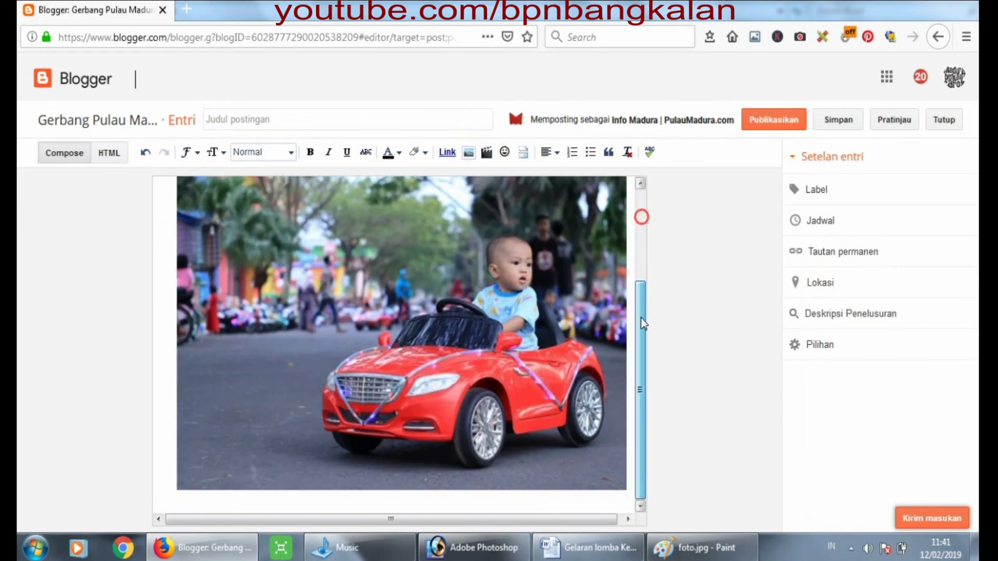
pyautogui.moveTo(641, 276); pyautogui.dragTo(642, 233)
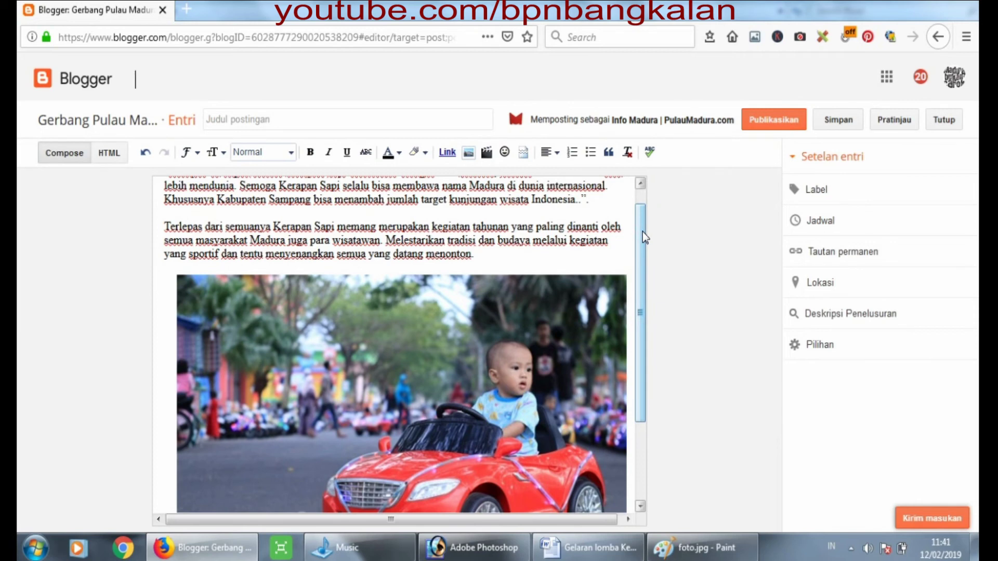
pyautogui.moveTo(642, 231); pyautogui.dragTo(643, 277)
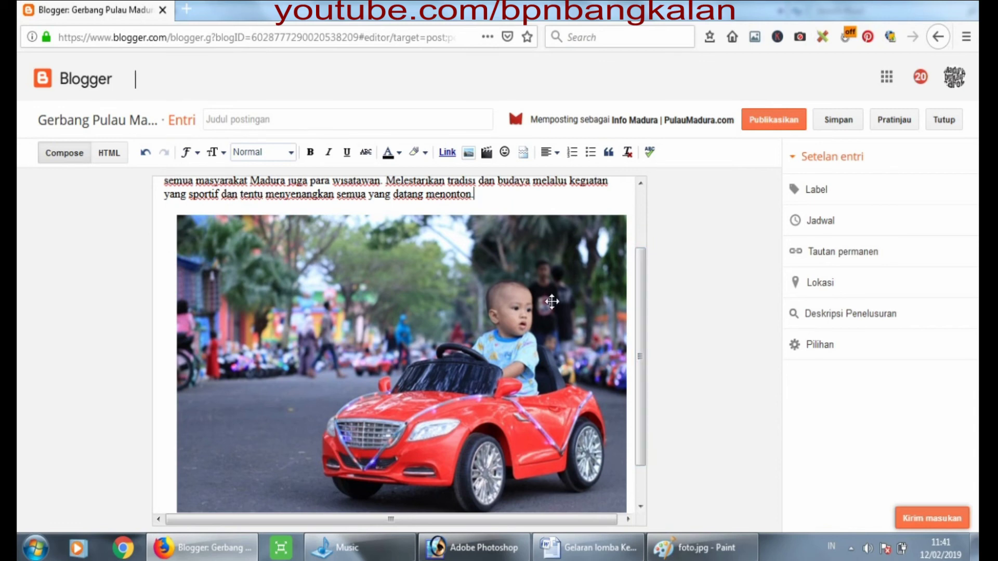
pyautogui.moveTo(640, 292)
pyautogui.mouseDown()
pyautogui.moveTo(641, 267)
pyautogui.moveTo(632, 339)
pyautogui.mouseUp()
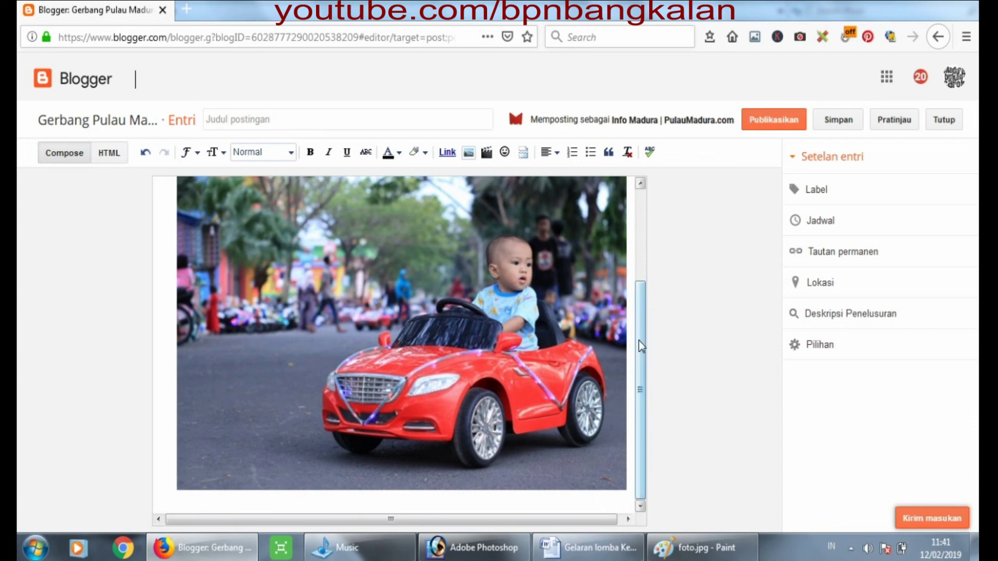
pyautogui.scroll(2, 639, 343)
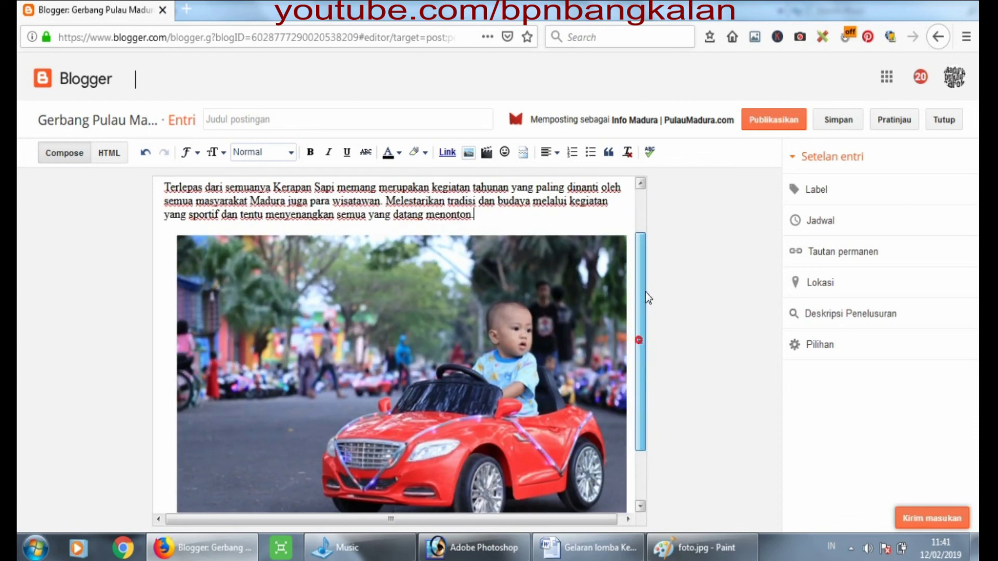